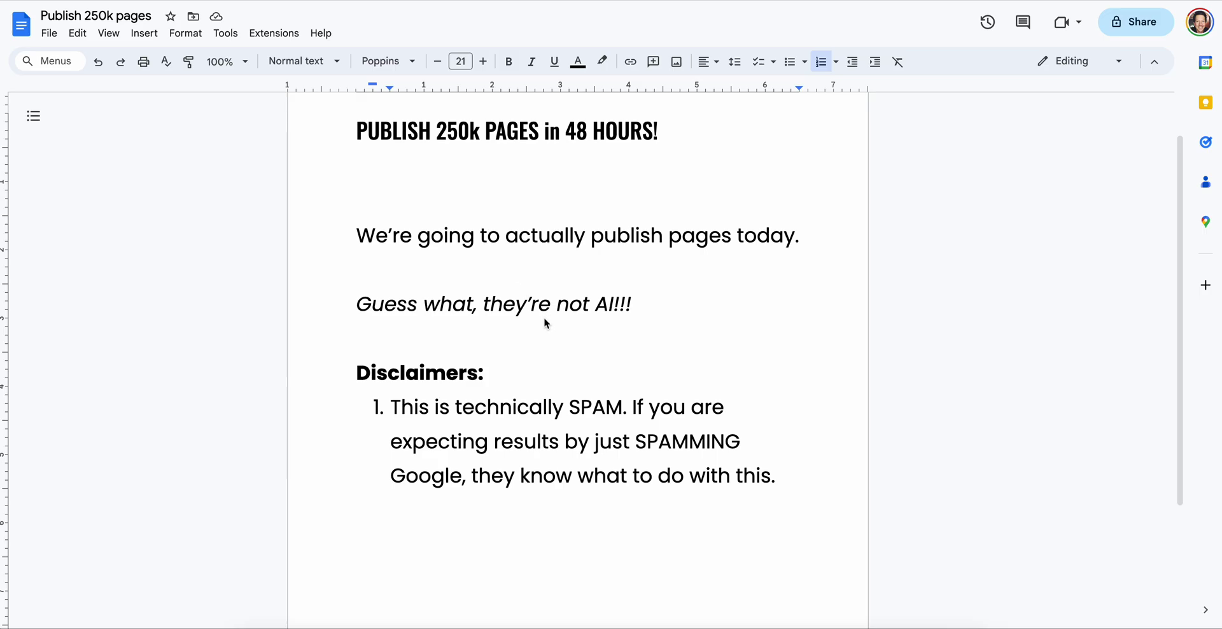
- Remove one blank line between the document title and the "We're going to actually publish pages today." line
scroll(545, 323, up, 1)
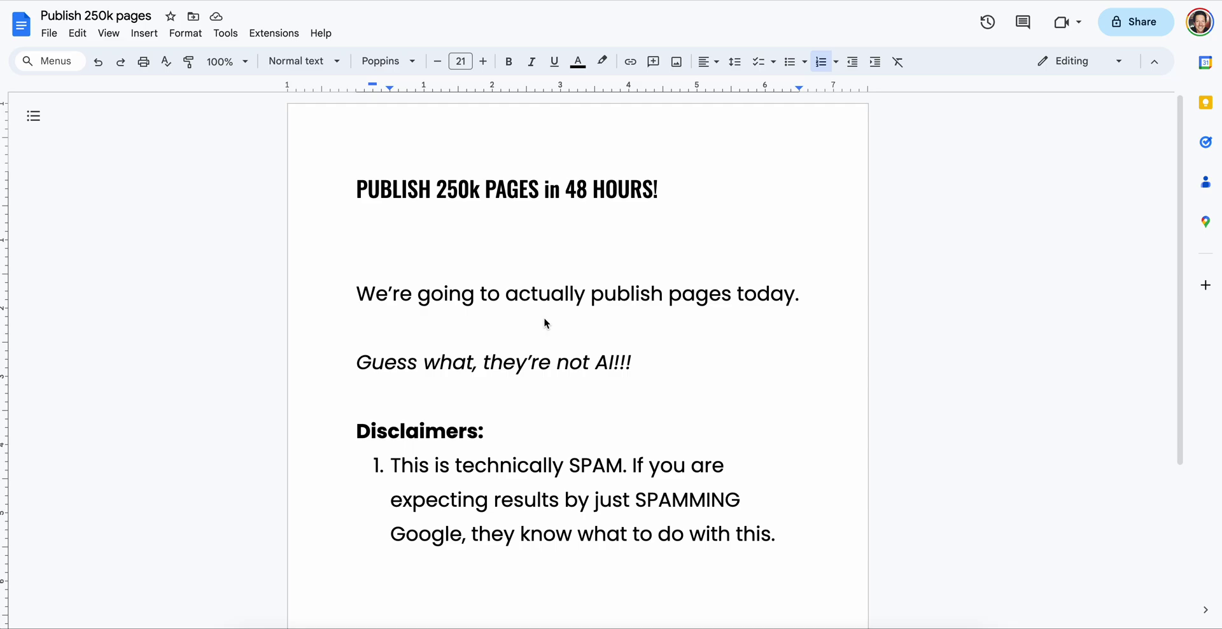
scroll(589, 301, down, 1)
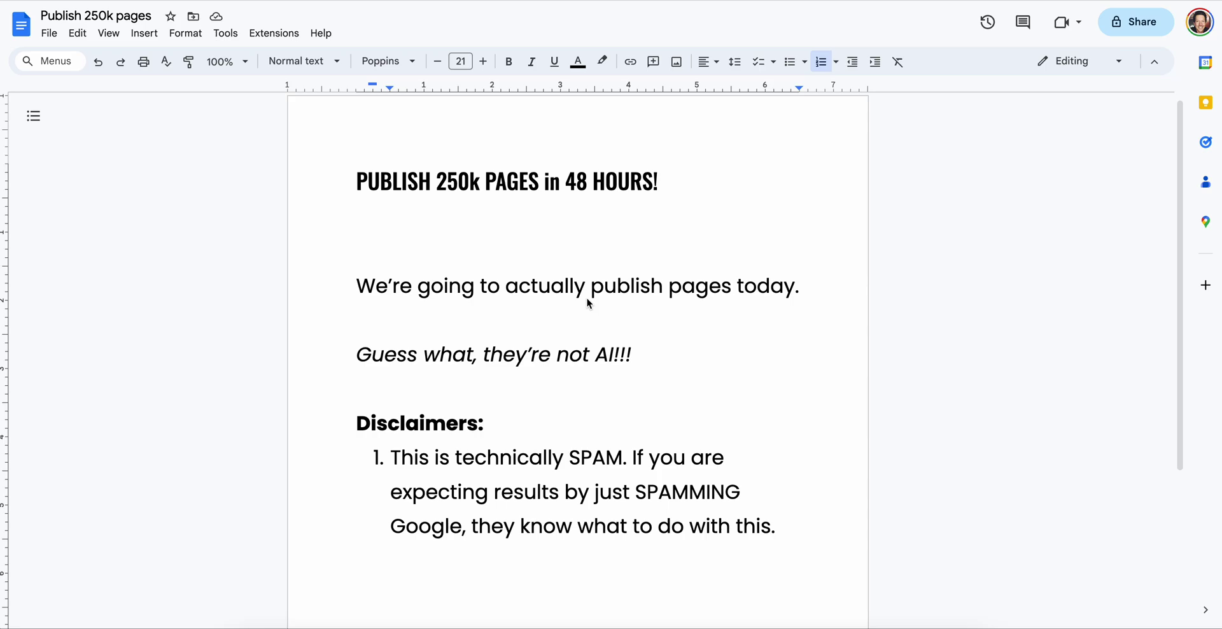
click(528, 252)
key(BackSpace)
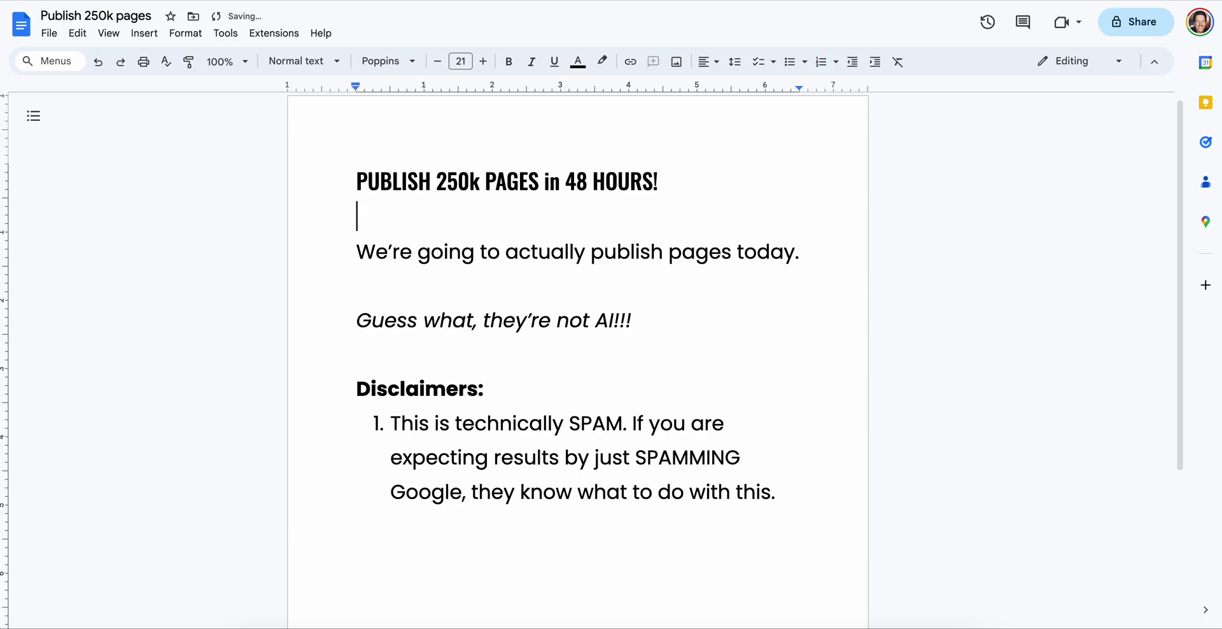
click(610, 291)
drag(807, 260, 327, 248)
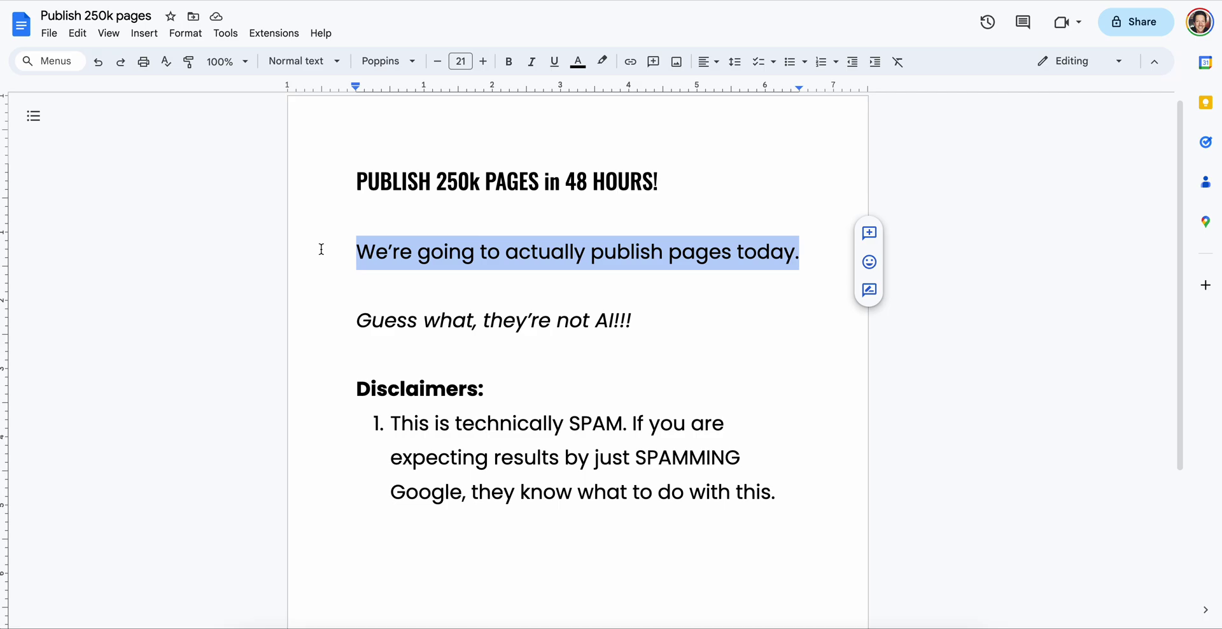
click(667, 320)
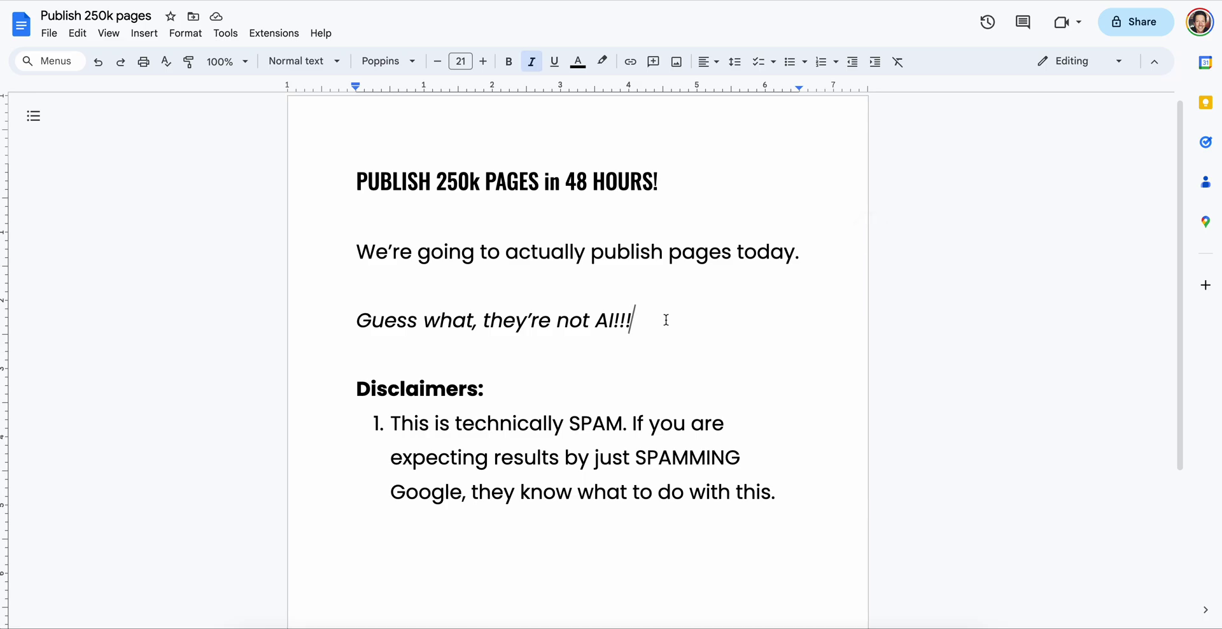
drag(674, 321, 360, 322)
- Below the first disclaimer, outside the numbered list, add "You need to know how to edit your WP theme and your post.php file."
click(778, 491)
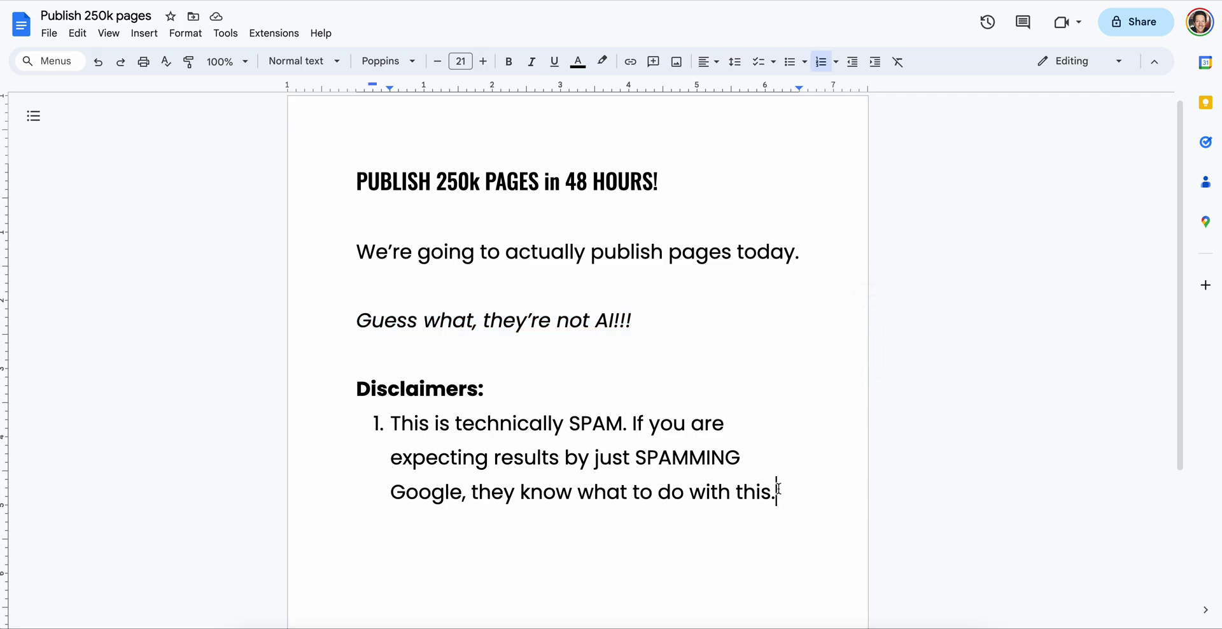
scroll(738, 463, down, 1)
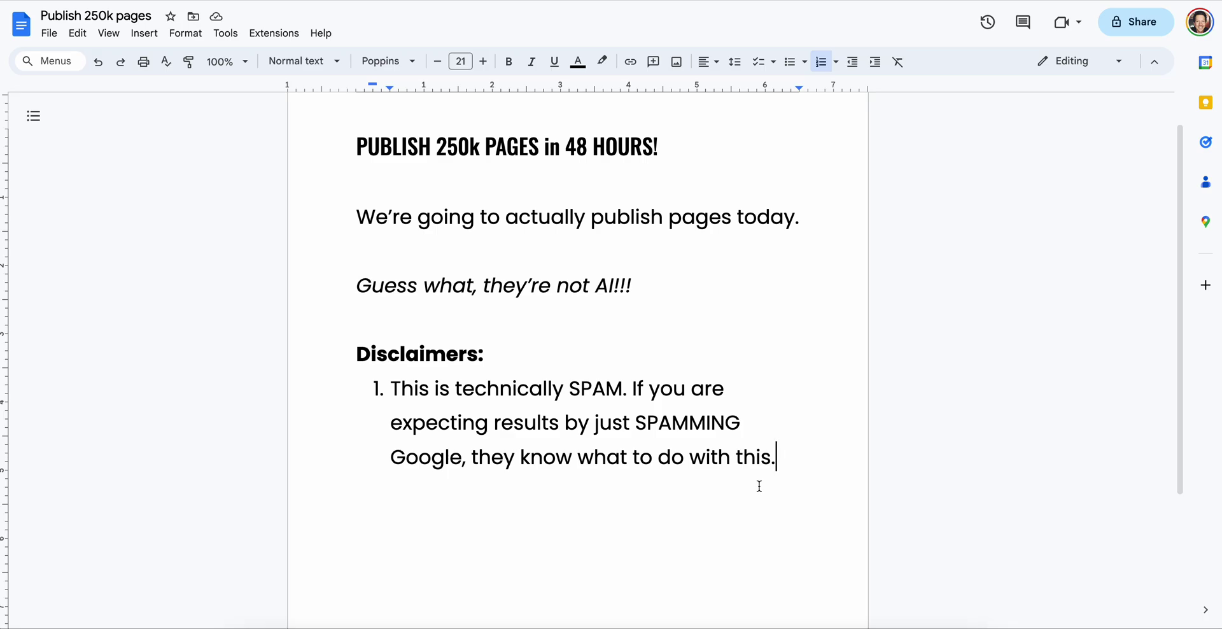
key(Return)
key(Return)
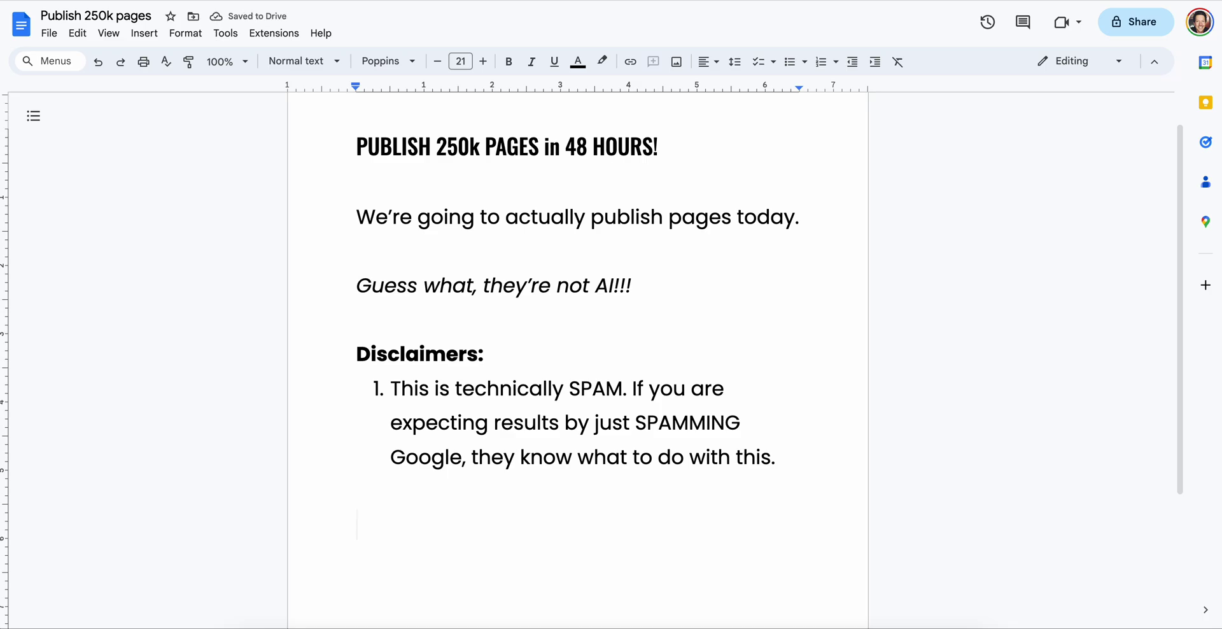
text(You need to know how t)
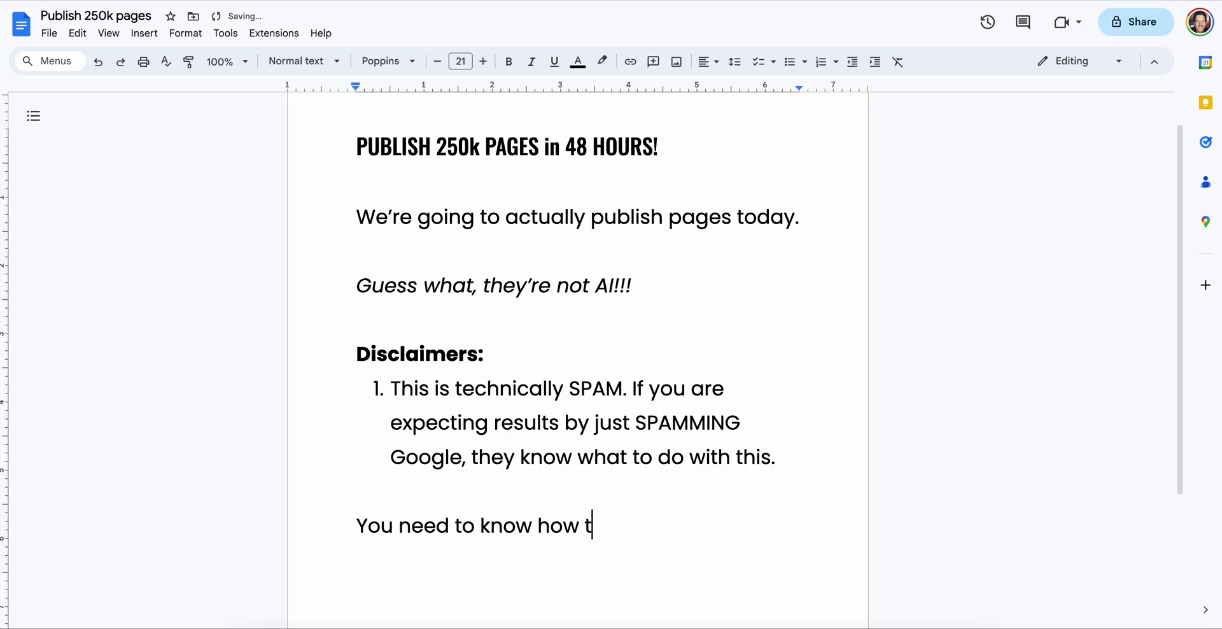
text(o edit your WP )
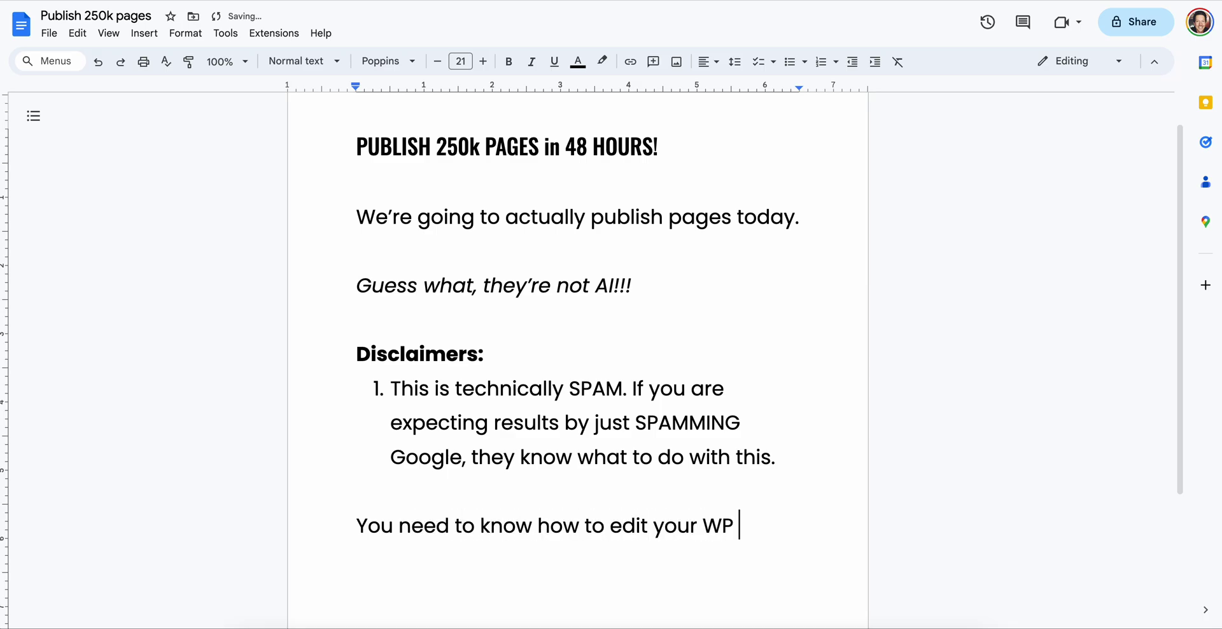
text(theme and your post.php )
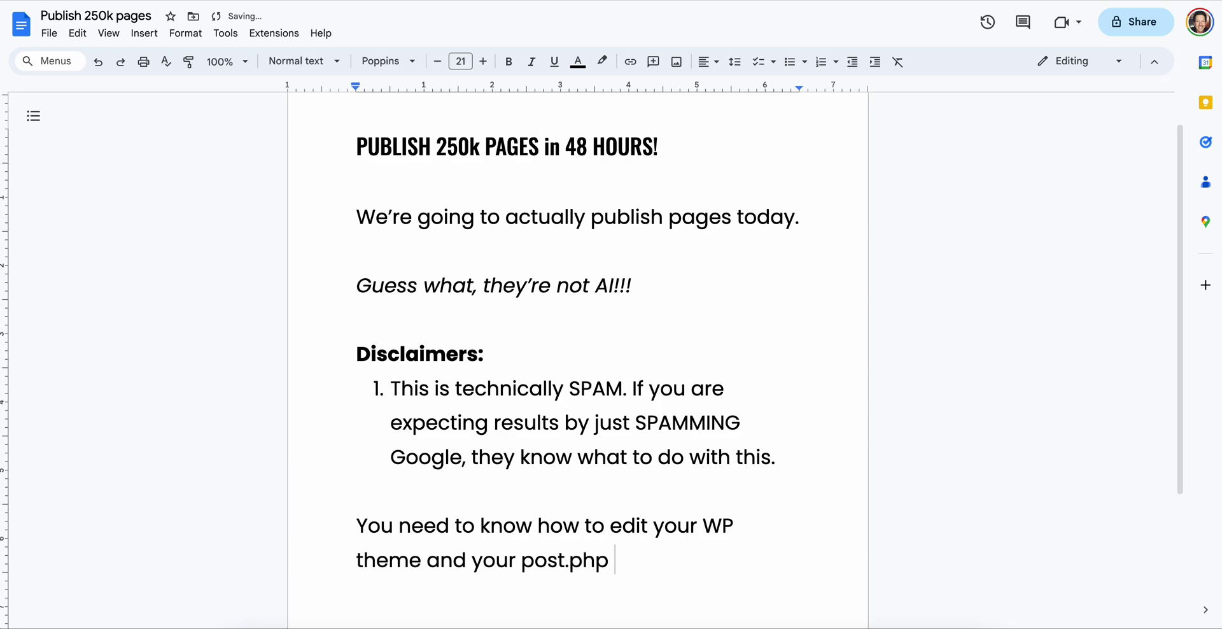
text(file.)
scroll(787, 447, down, 1)
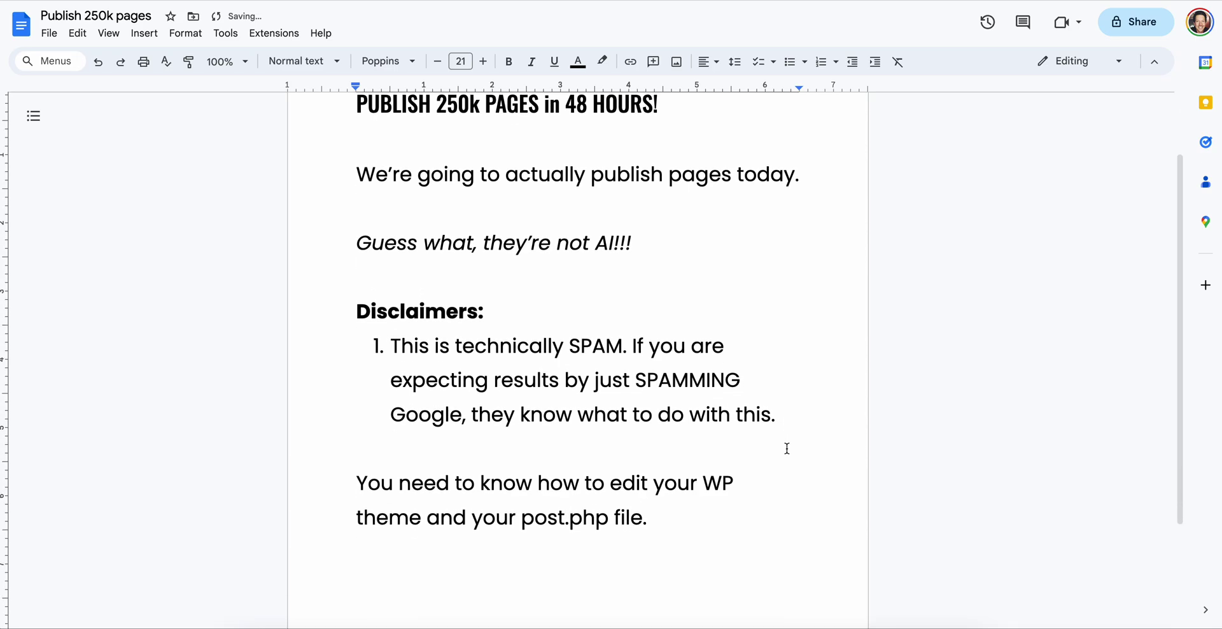
scroll(690, 514, down, 1)
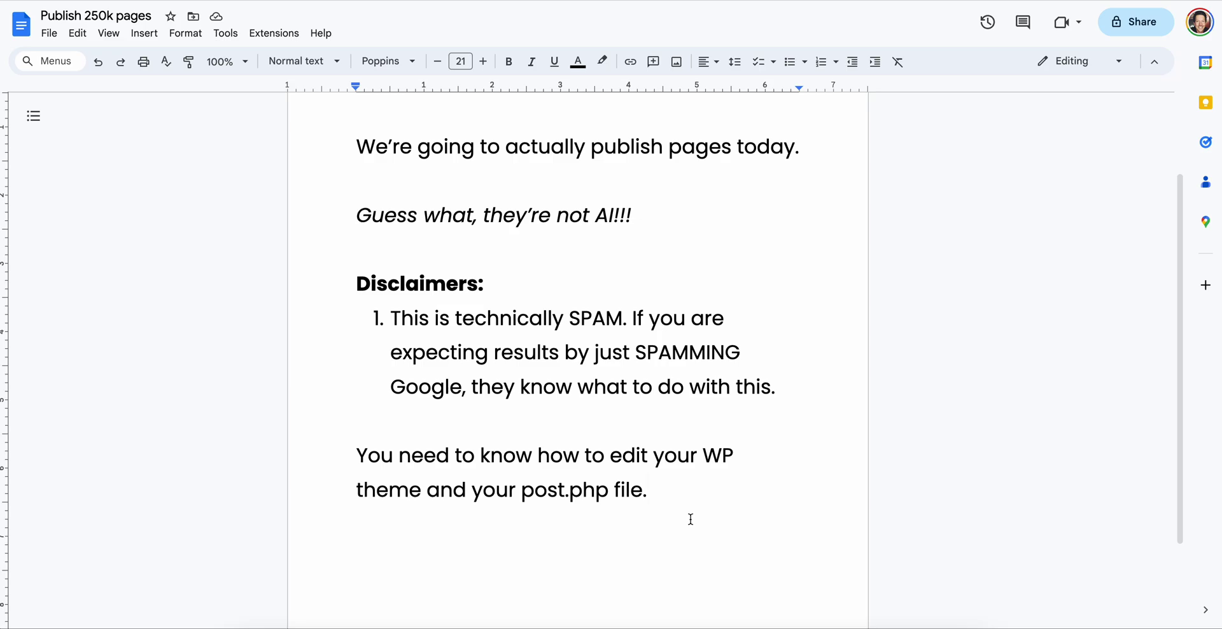
- Extend the last paragraph with the sentence "Know how to manipulate that via WP."
text(Know how to manipulate th)
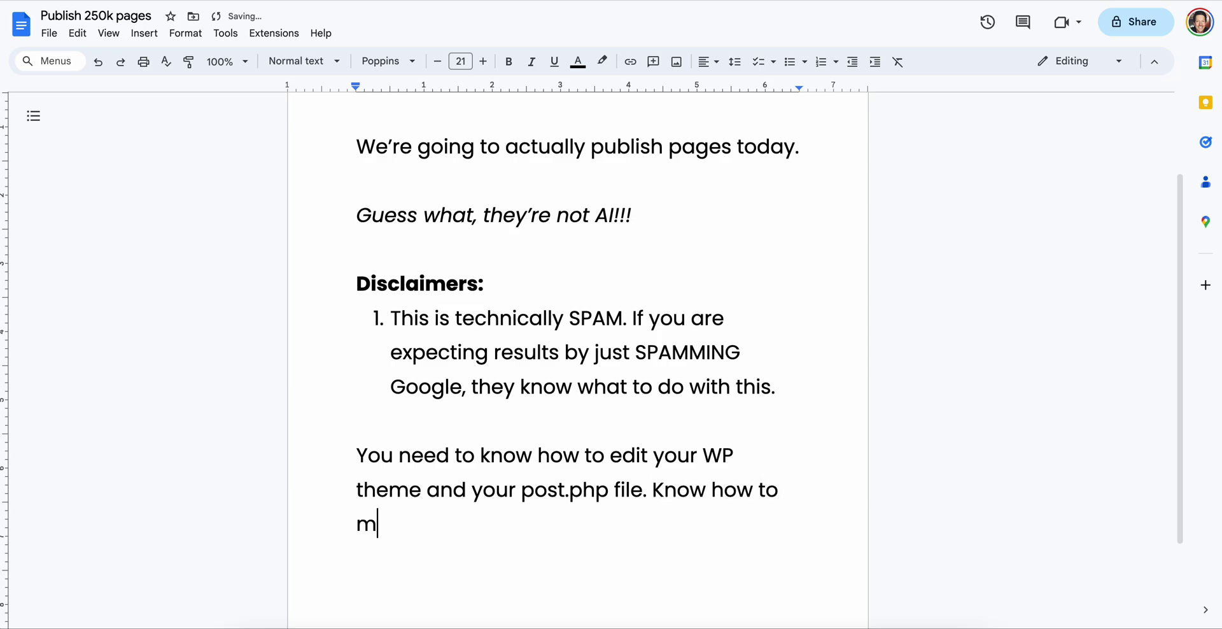
text(at fiva)
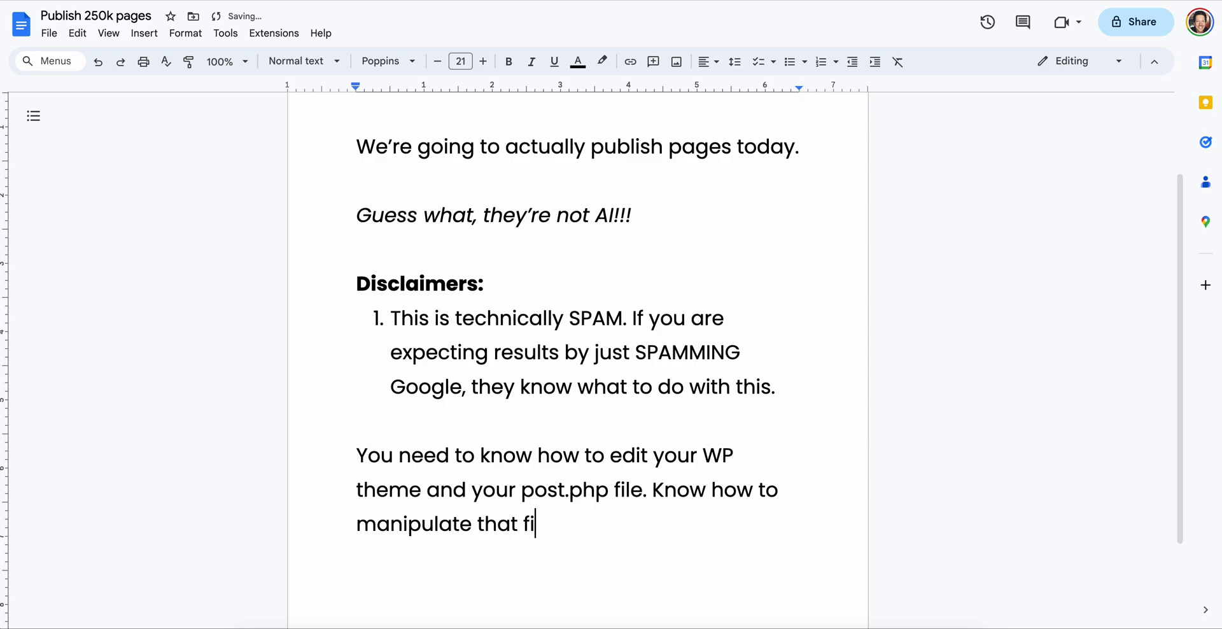
key(BackSpace)
key(BackSpace)
key(BackSpace)
key(BackSpace)
text(via WP.)
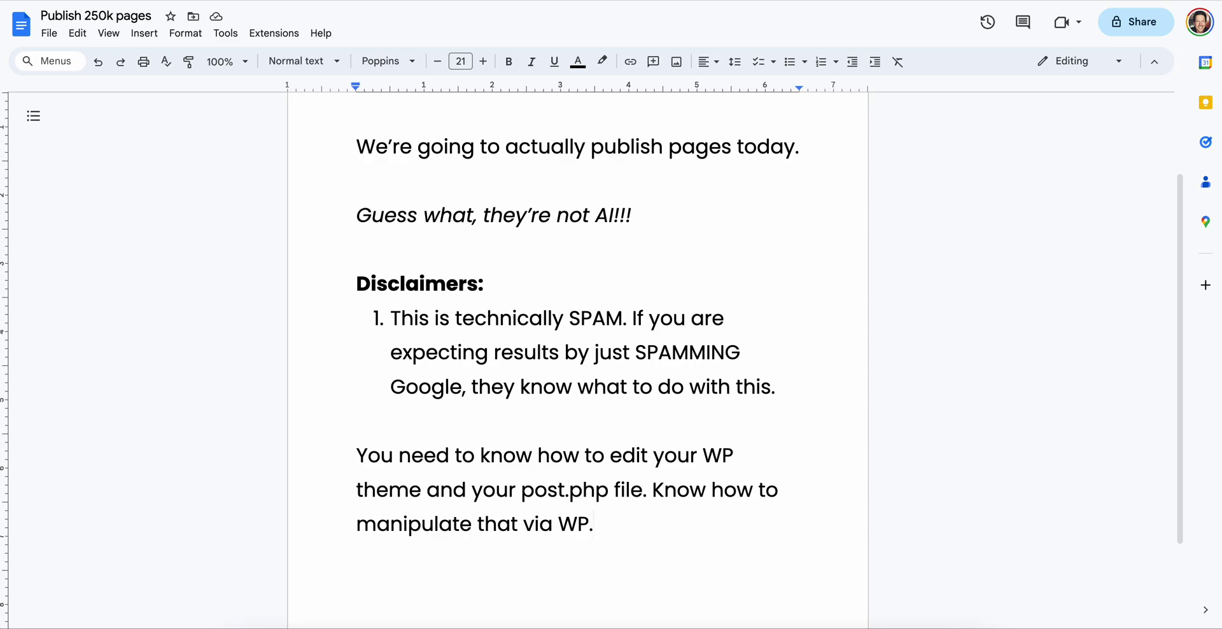
- Switch to the WordPress admin and open the installed plugins list in a new browser tab
click(317, 1)
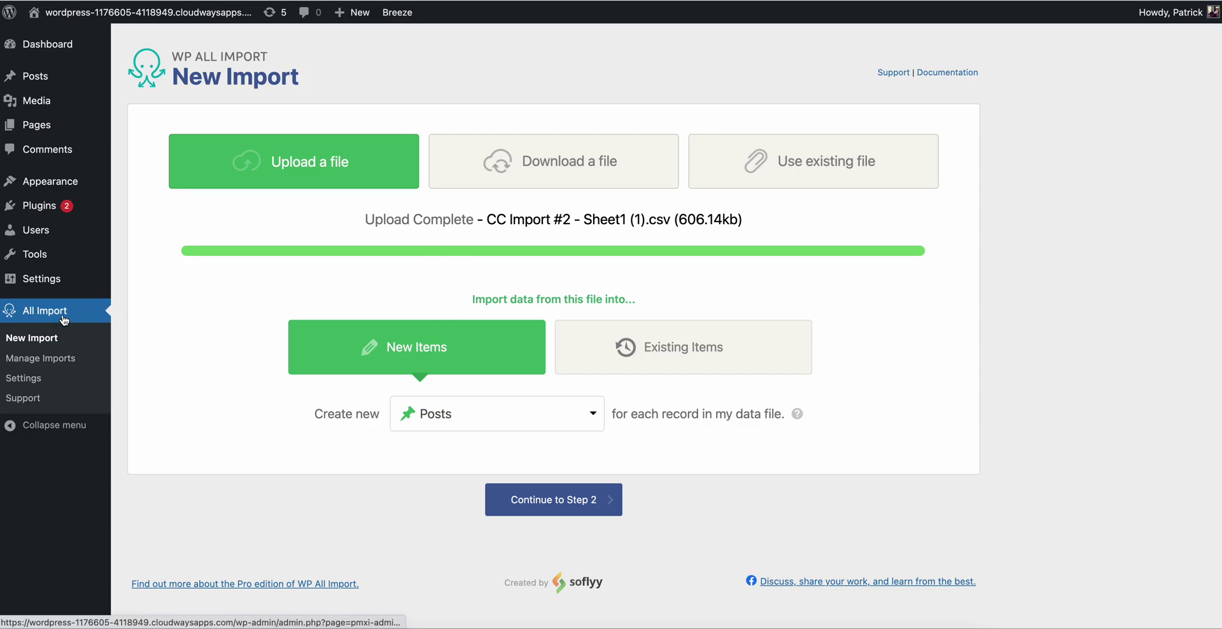
mouse_move(54, 280)
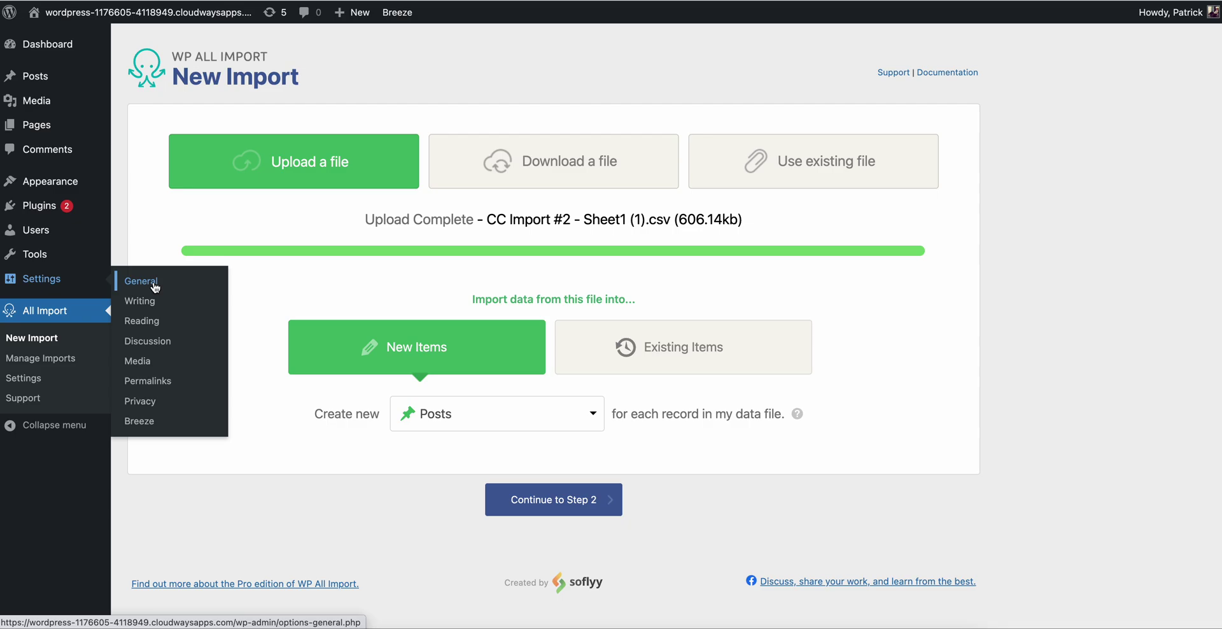
mouse_move(57, 210)
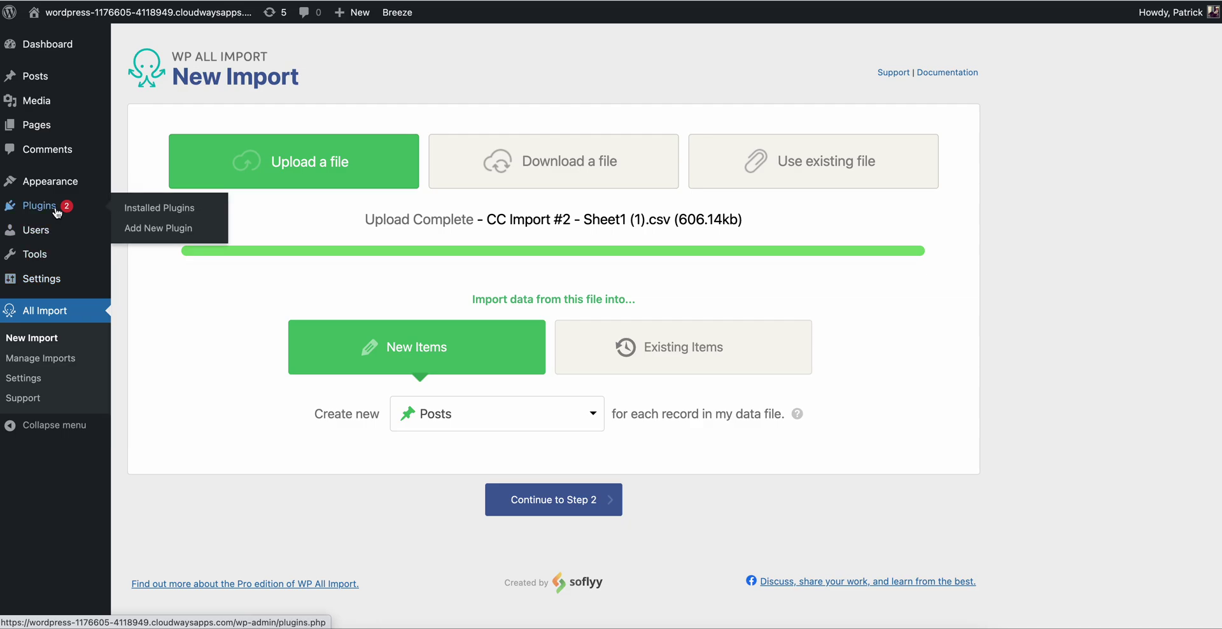
right_click(147, 213)
click(191, 222)
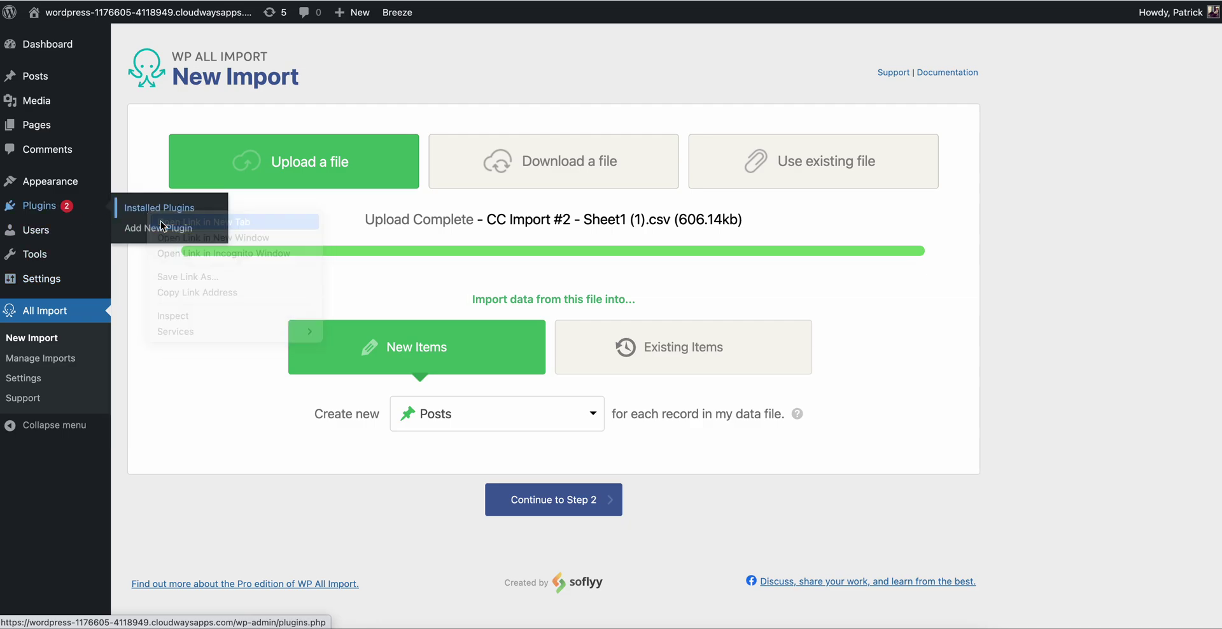
key(ctrl+Tab)
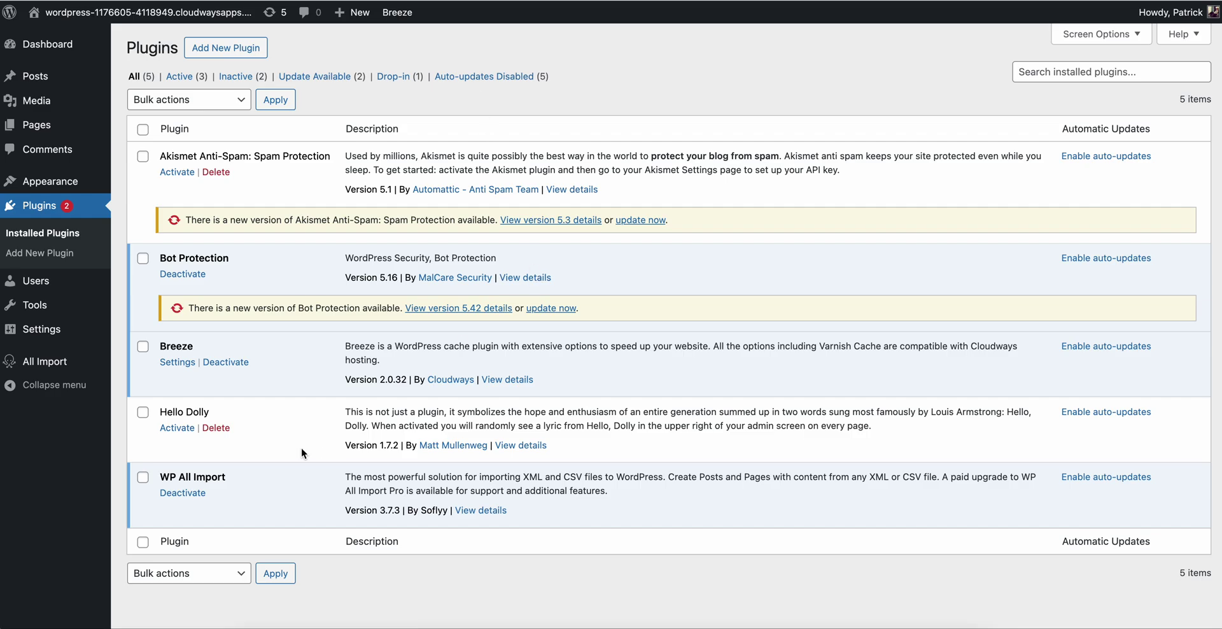
- Examine the WP All Import entry and its developer in the installed plugins list
drag(250, 472, 145, 478)
click(144, 478)
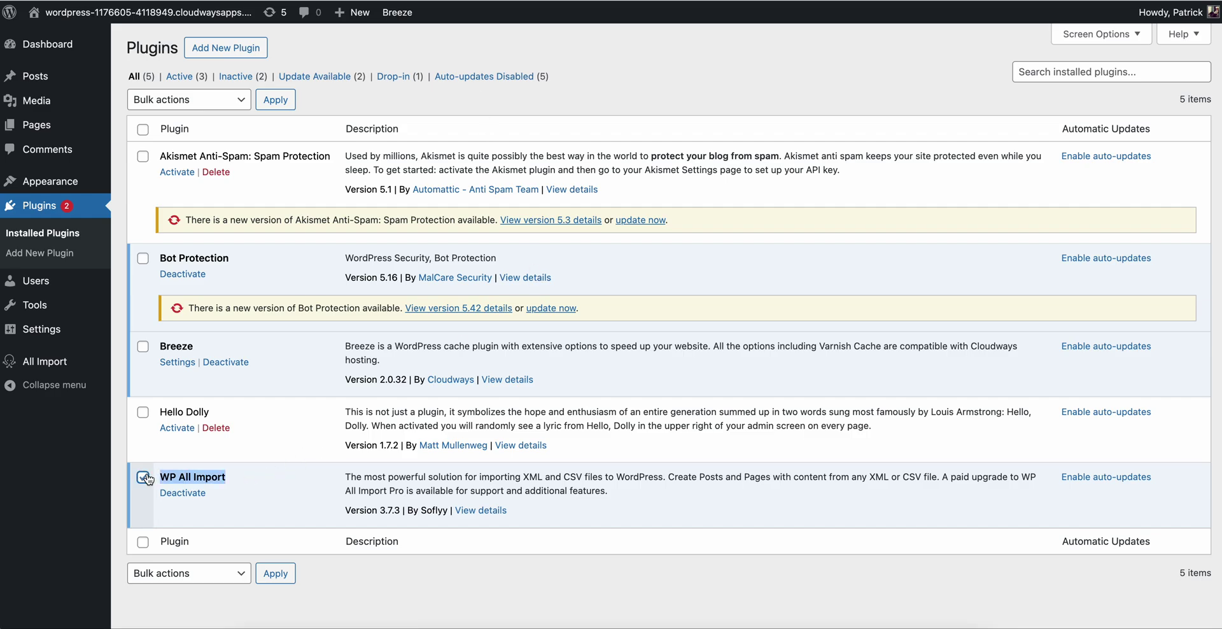
click(144, 478)
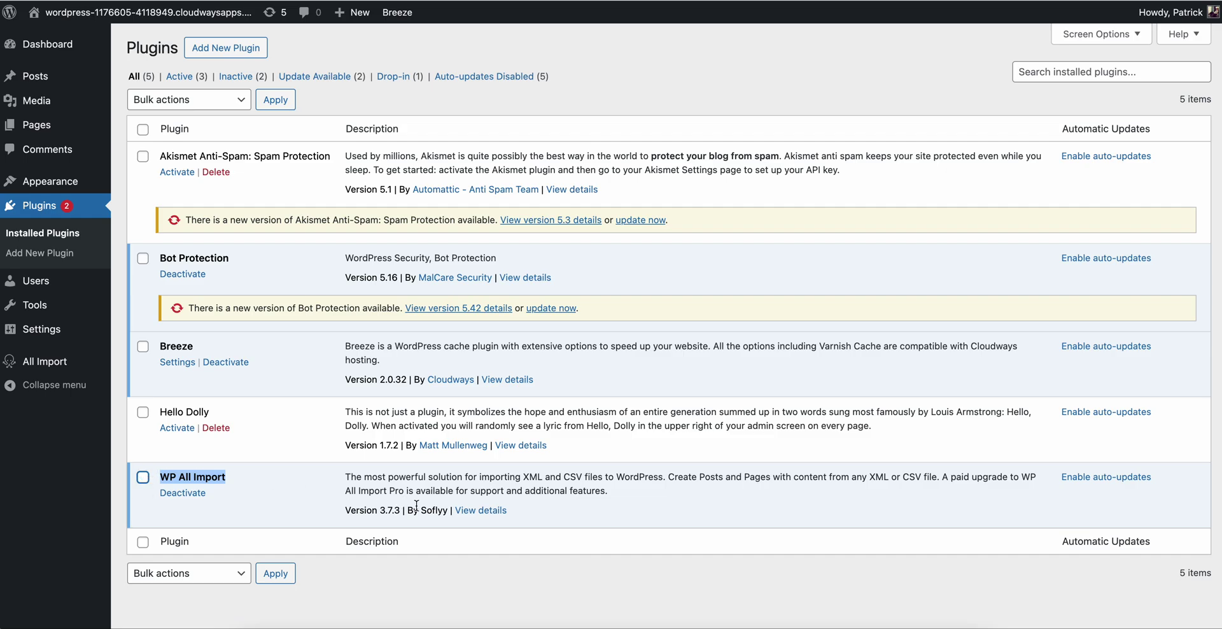
drag(448, 510, 423, 511)
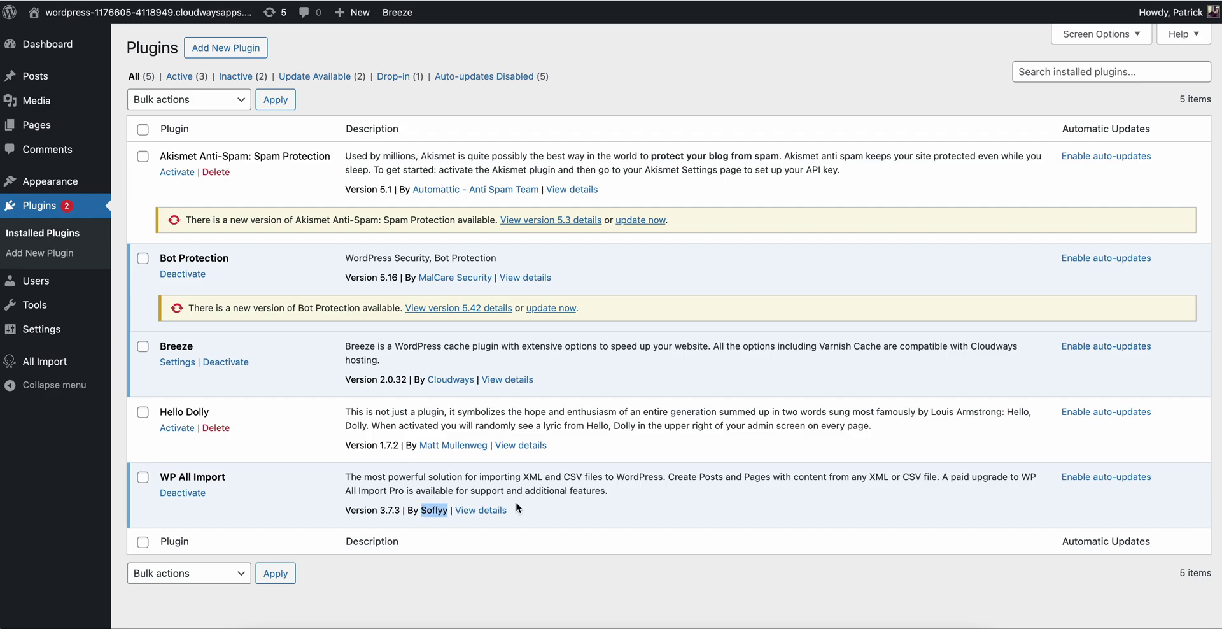
click(617, 499)
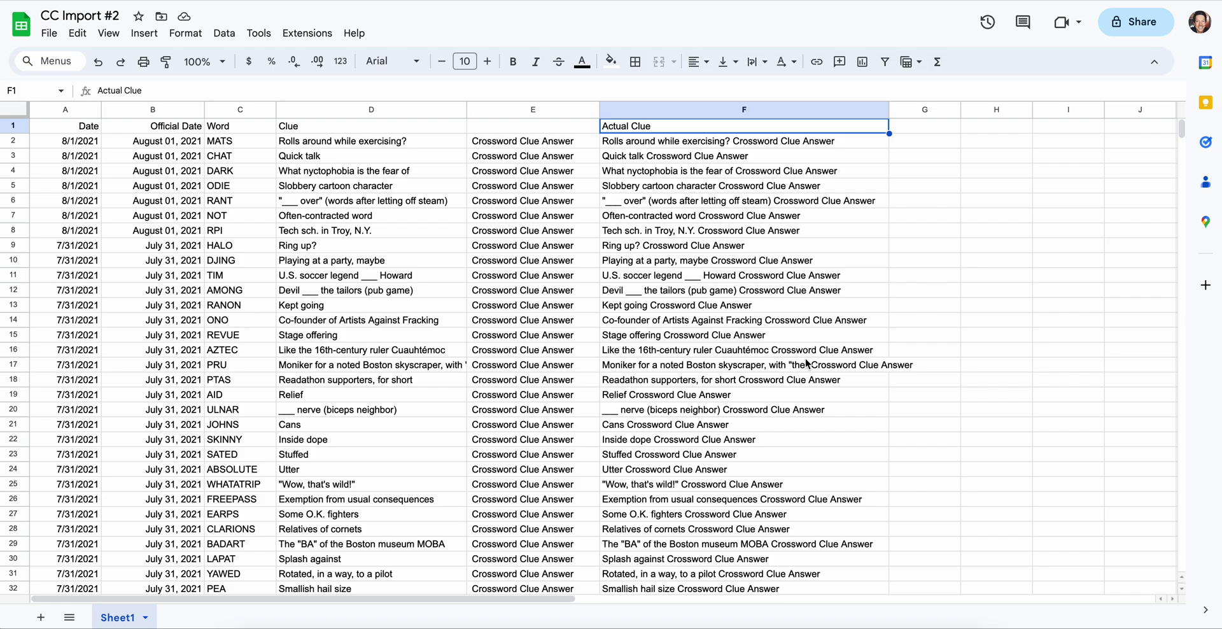
- Examine the CC Import #2 spreadsheet in Google Sheets: the Clue column, the CONCAT formula under Actual Clue, and the column headers
click(433, 111)
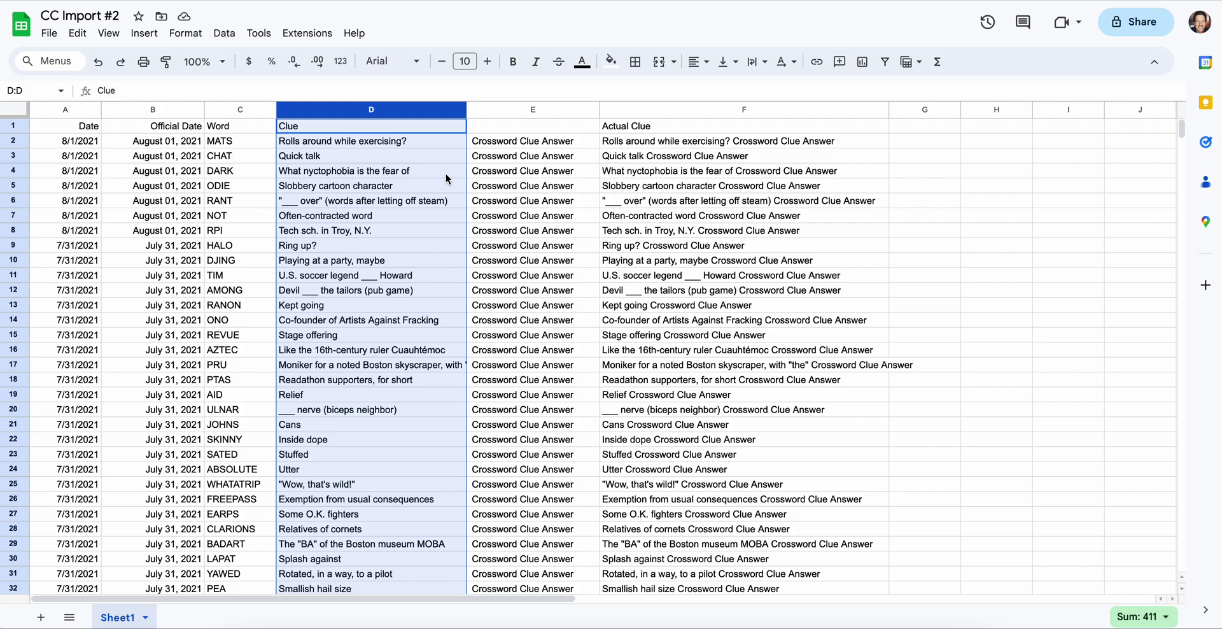
click(829, 233)
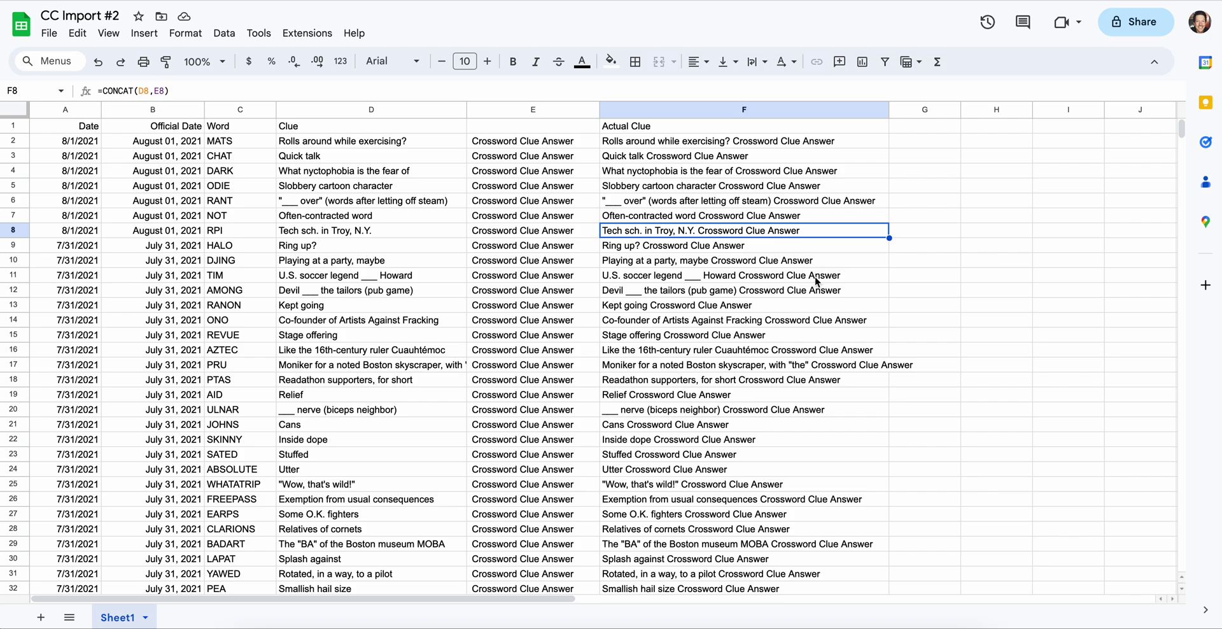
scroll(817, 282, down, 1)
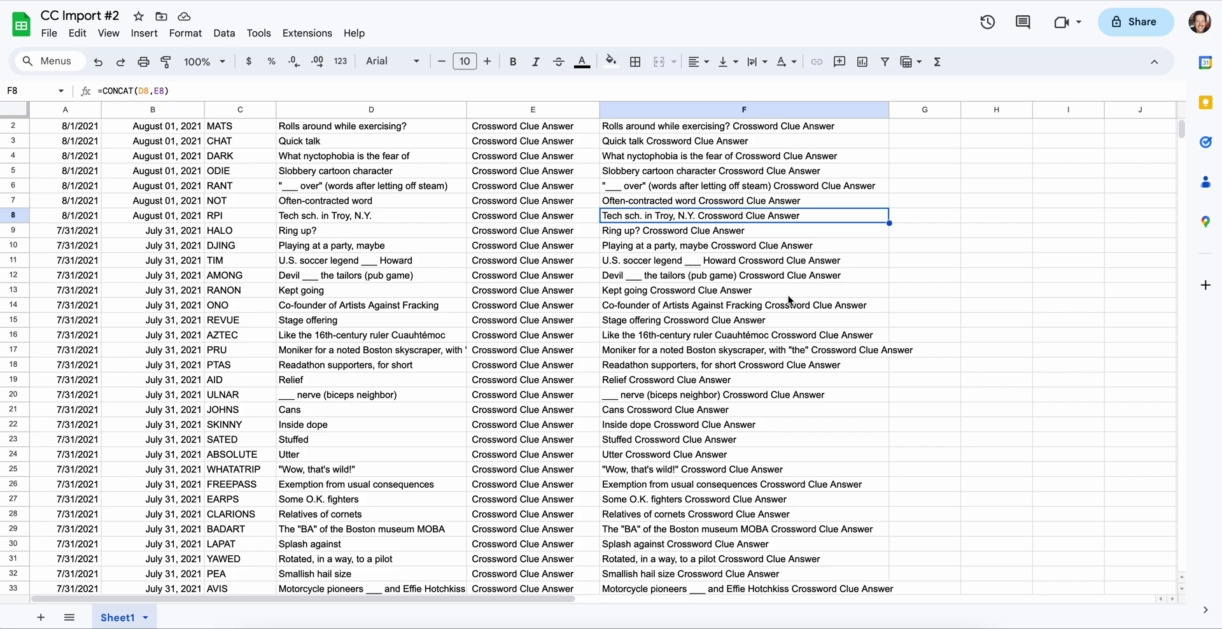
scroll(789, 300, down, 2)
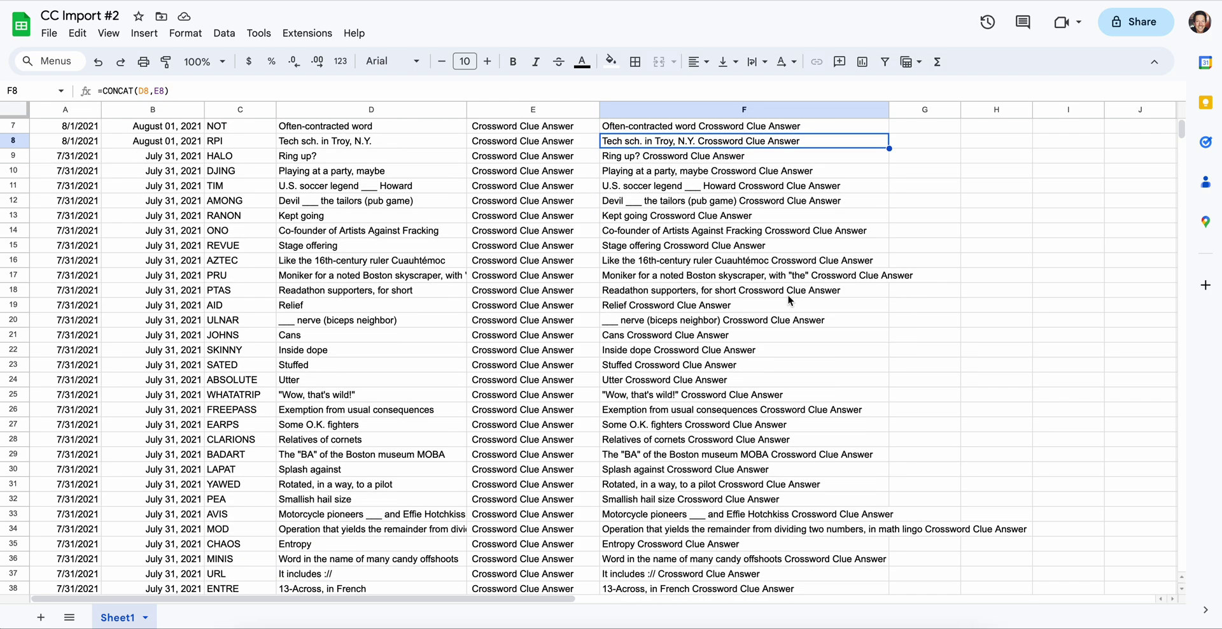
scroll(790, 301, up, 2)
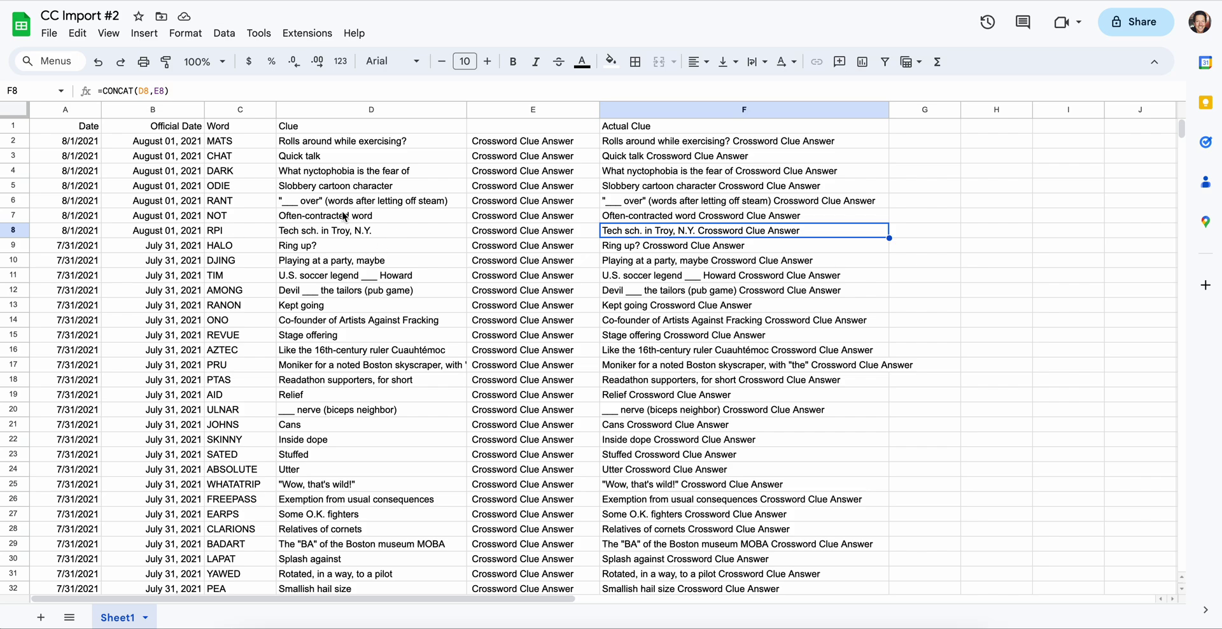
click(334, 131)
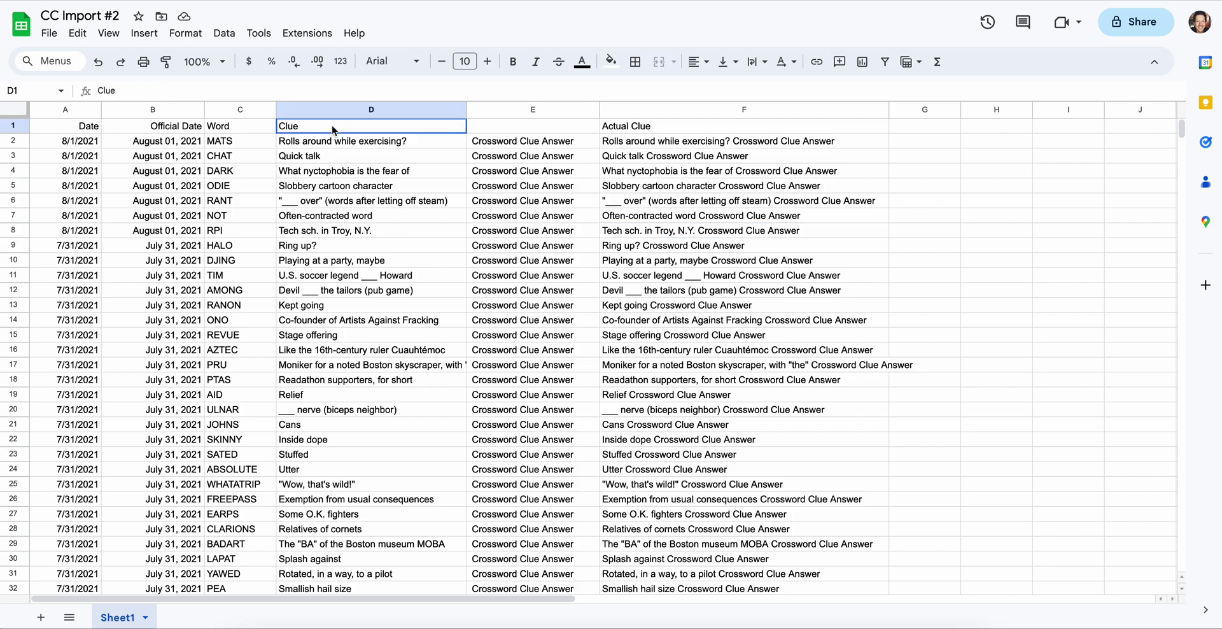
click(247, 131)
click(194, 131)
click(89, 126)
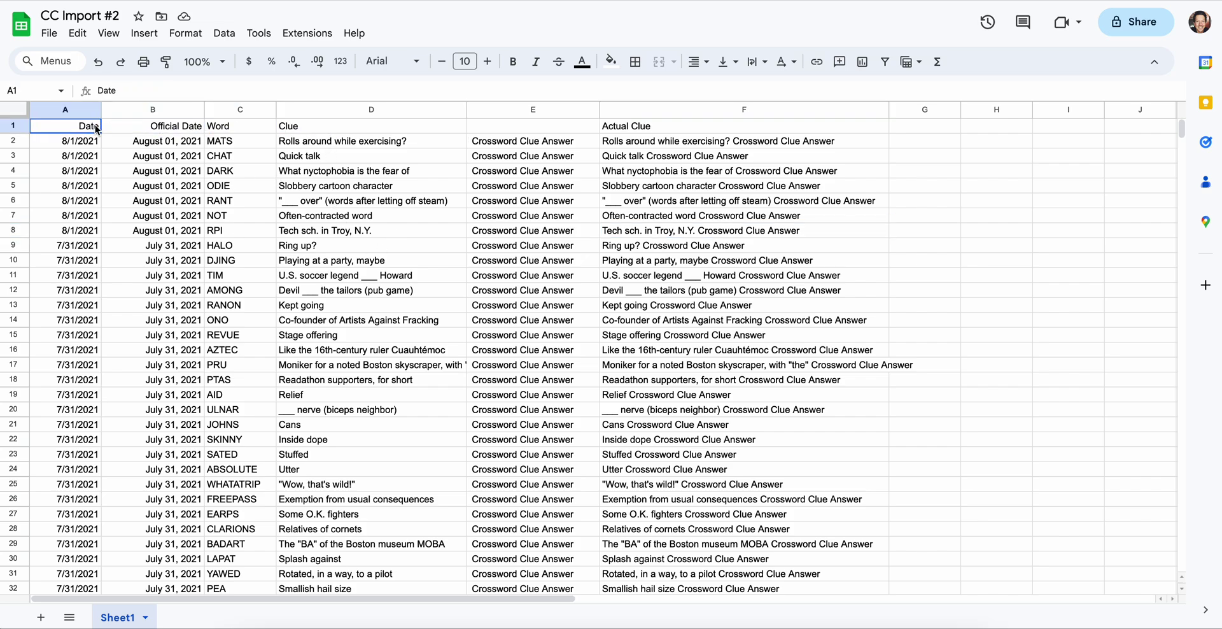
- Find the sheet's Comma Separated Values (.csv) download format and return to the WP All Import new import page in WordPress
click(56, 34)
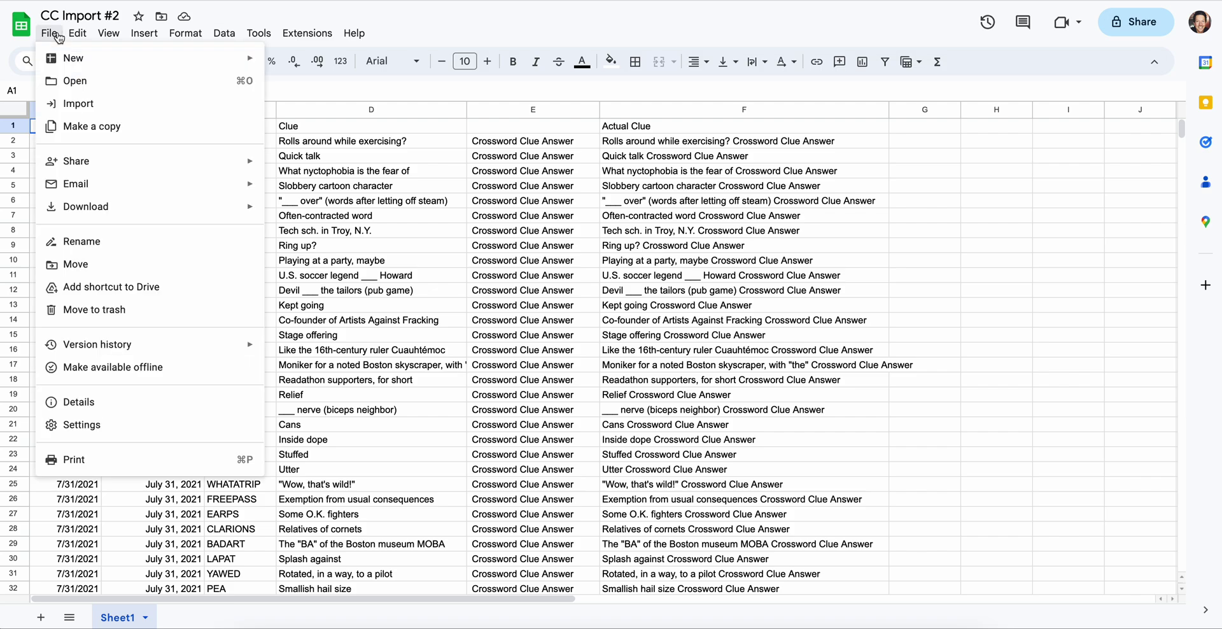
mouse_move(119, 204)
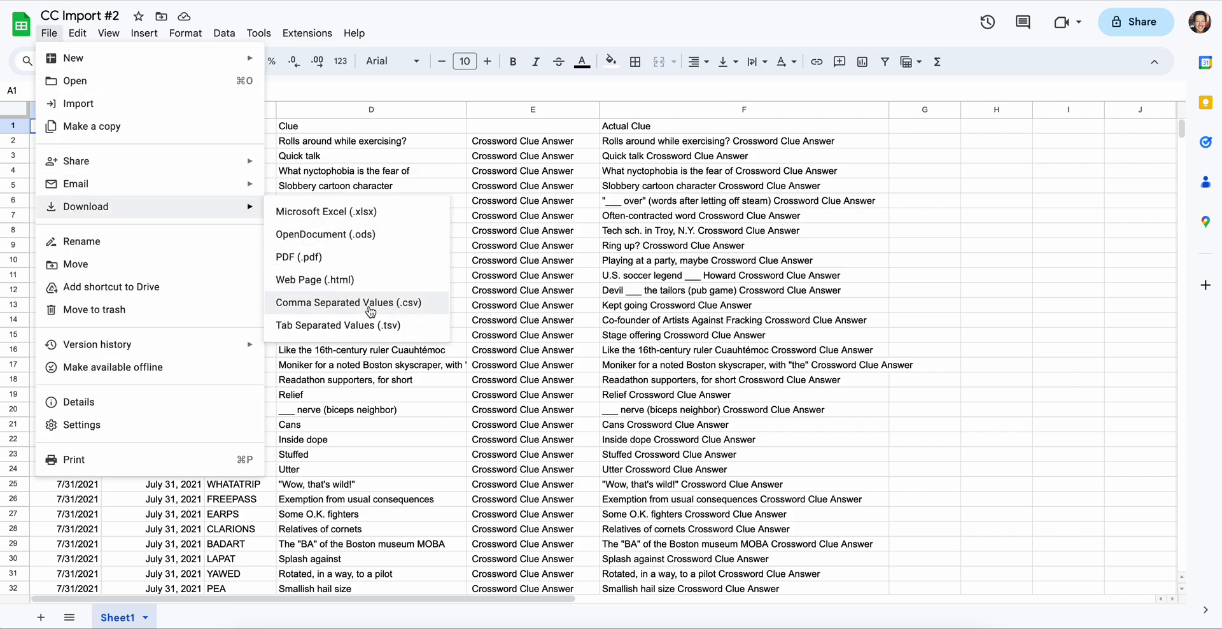
click(401, 225)
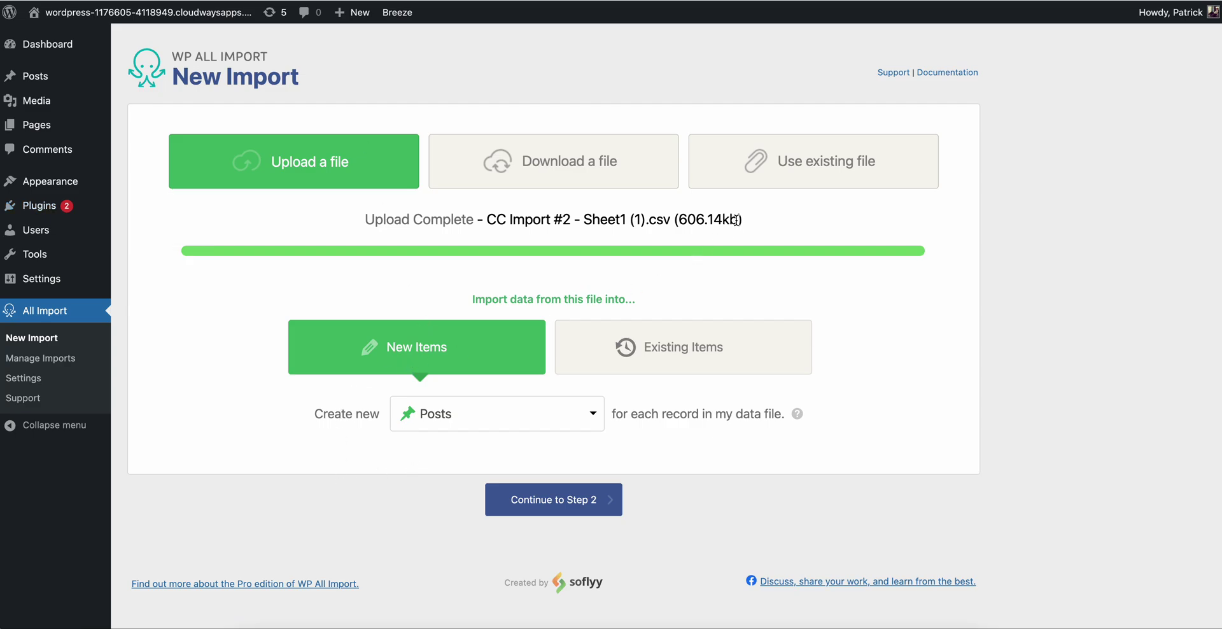
- Examine the uploaded CSV's file size and the CC Import #2 spreadsheet down to its last filled rows
drag(736, 220, 677, 220)
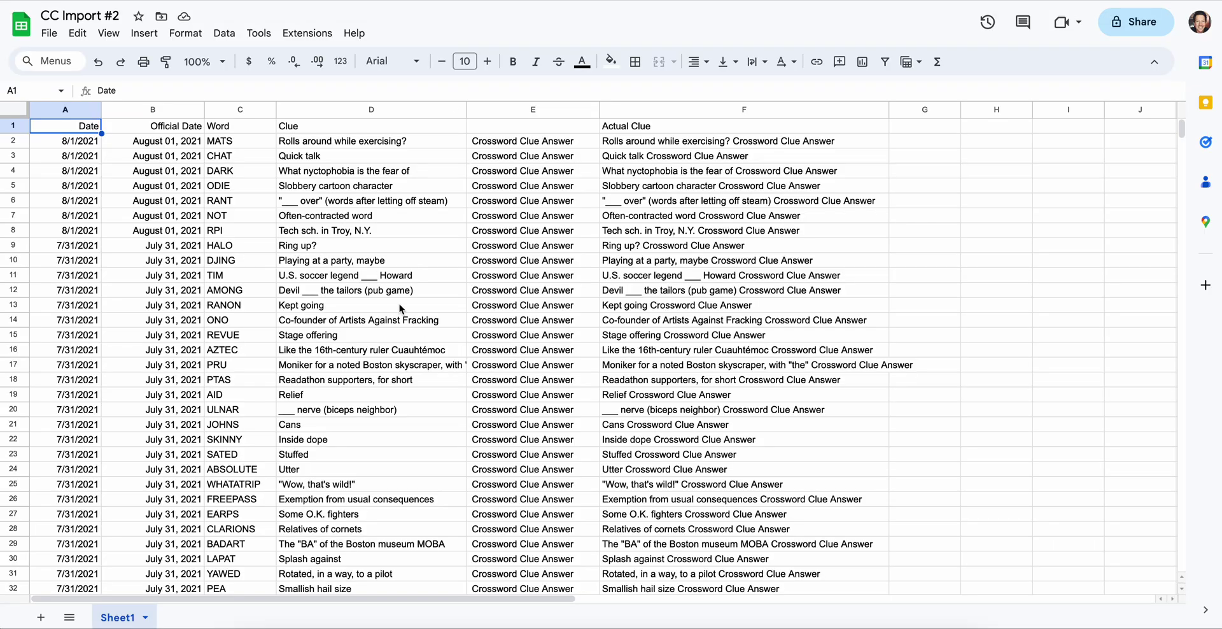
scroll(399, 304, down, 5)
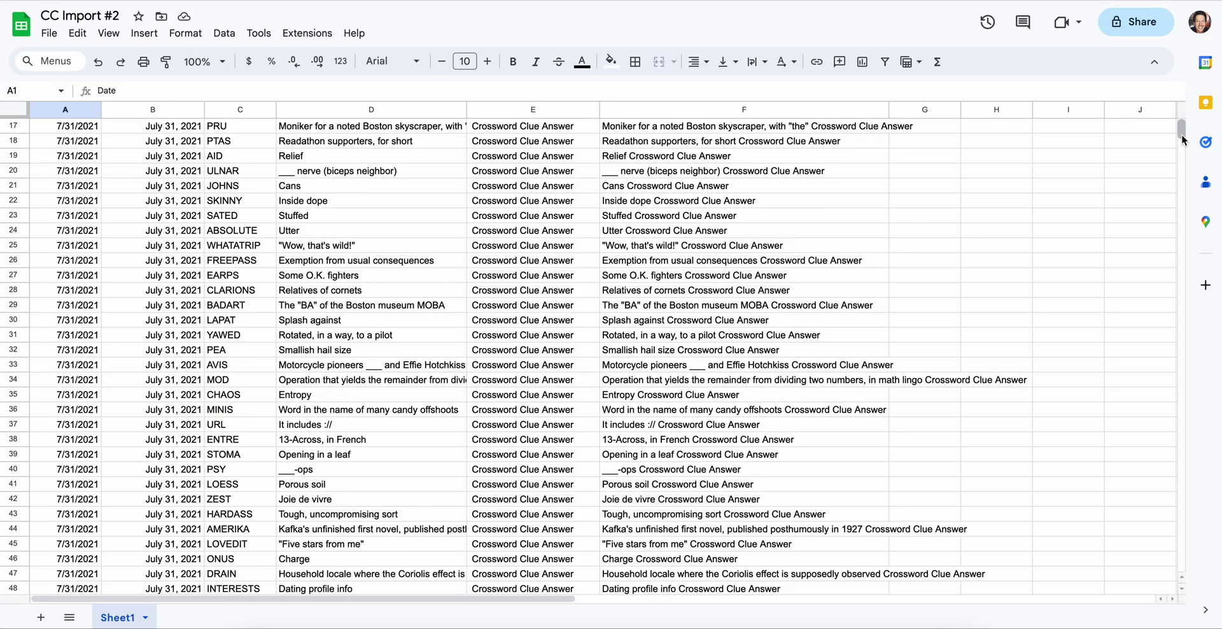
drag(1182, 139, 1180, 346)
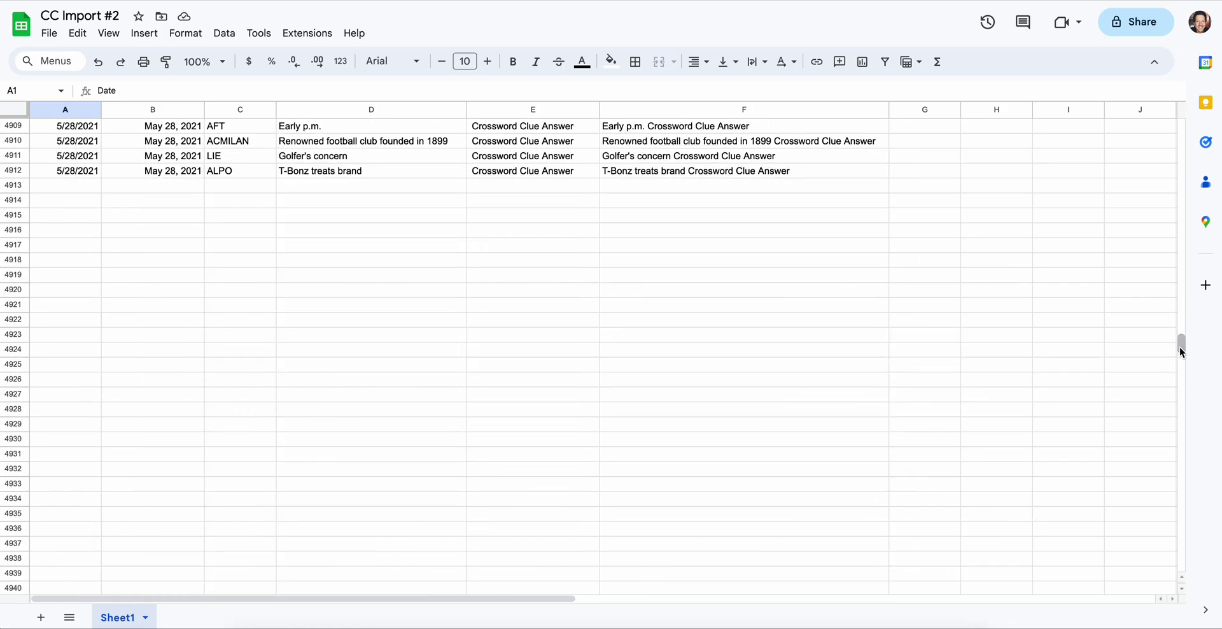
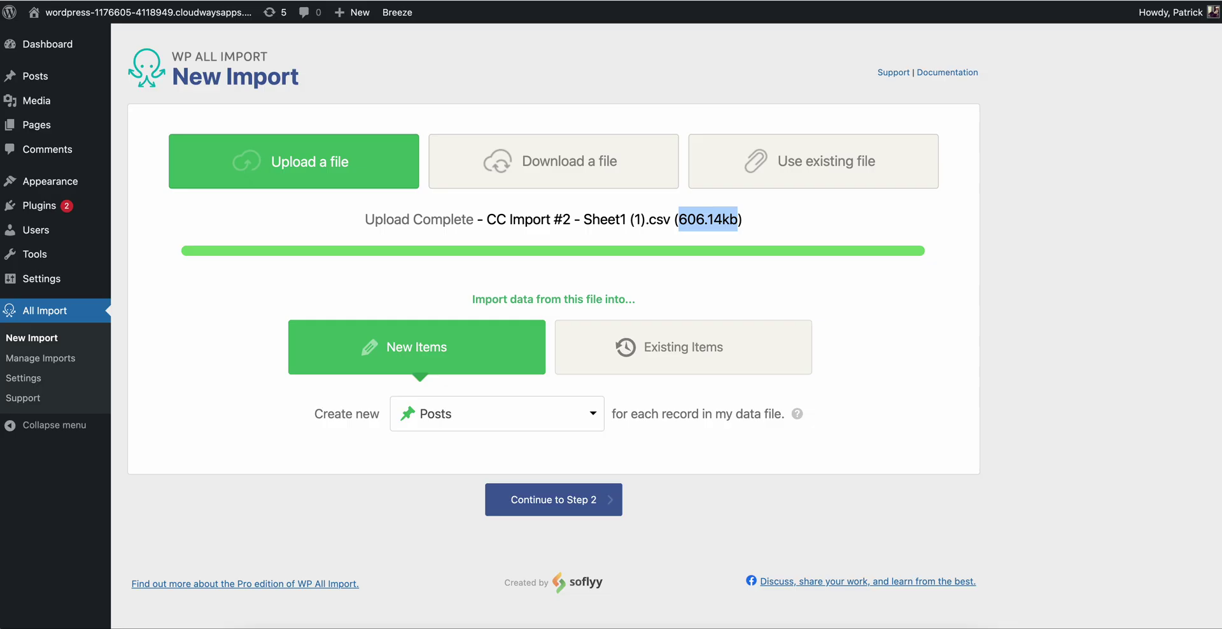
- Choose to create new Posts for each record in the data file and continue to Step 2 of the import
click(521, 426)
click(523, 446)
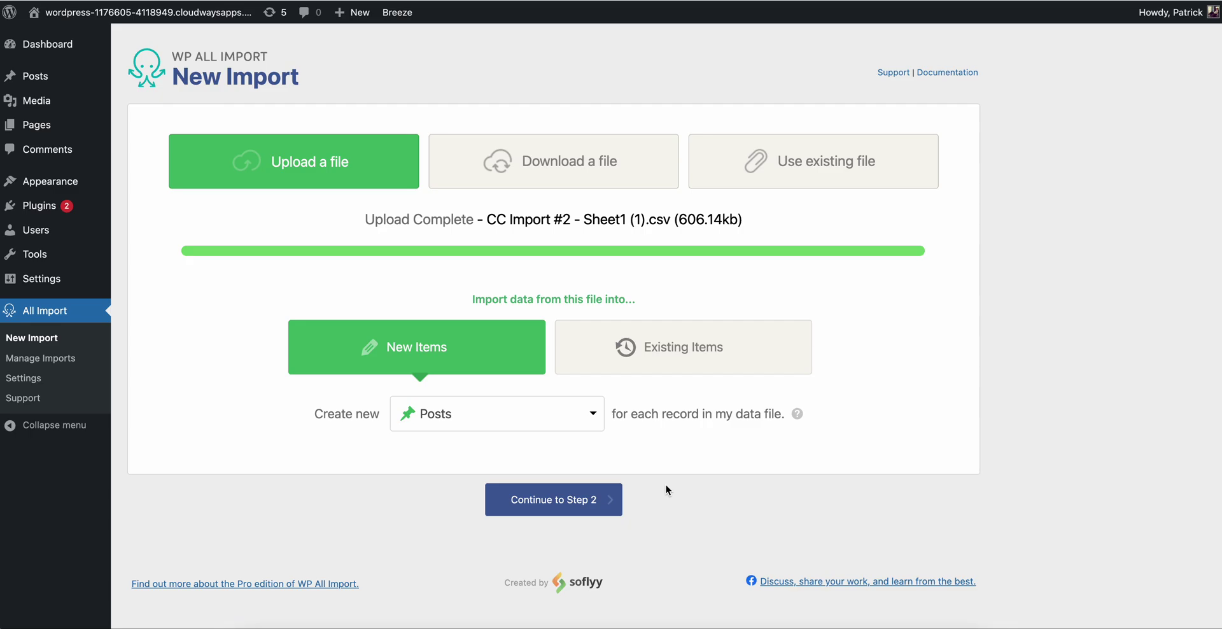
click(578, 417)
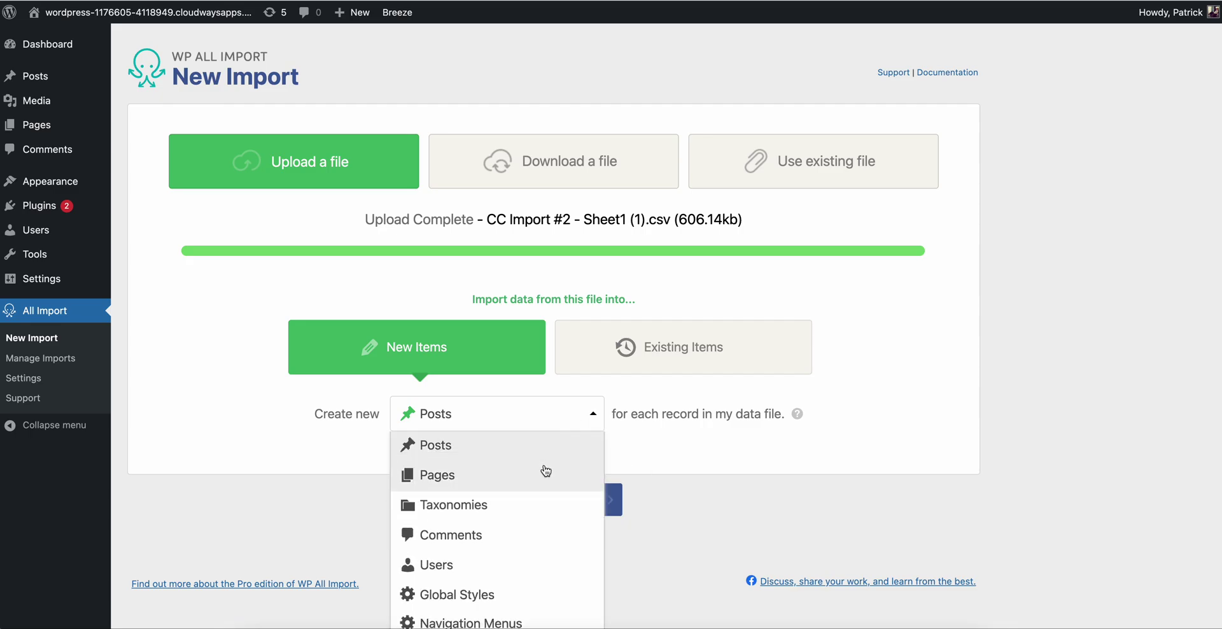
click(686, 479)
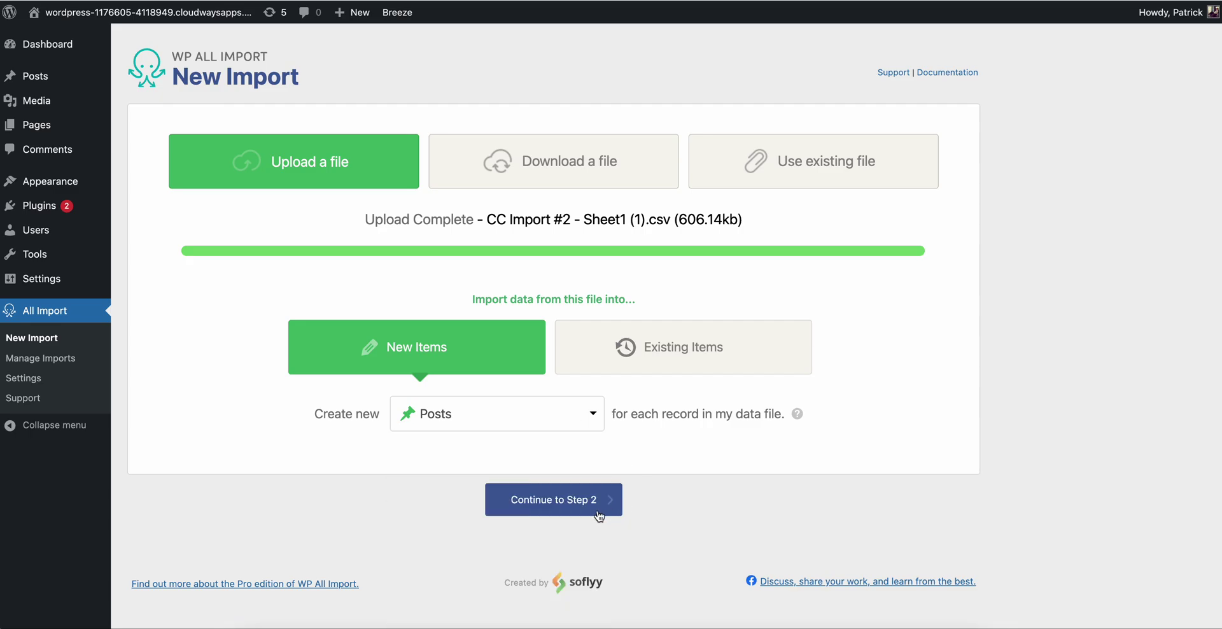
click(597, 513)
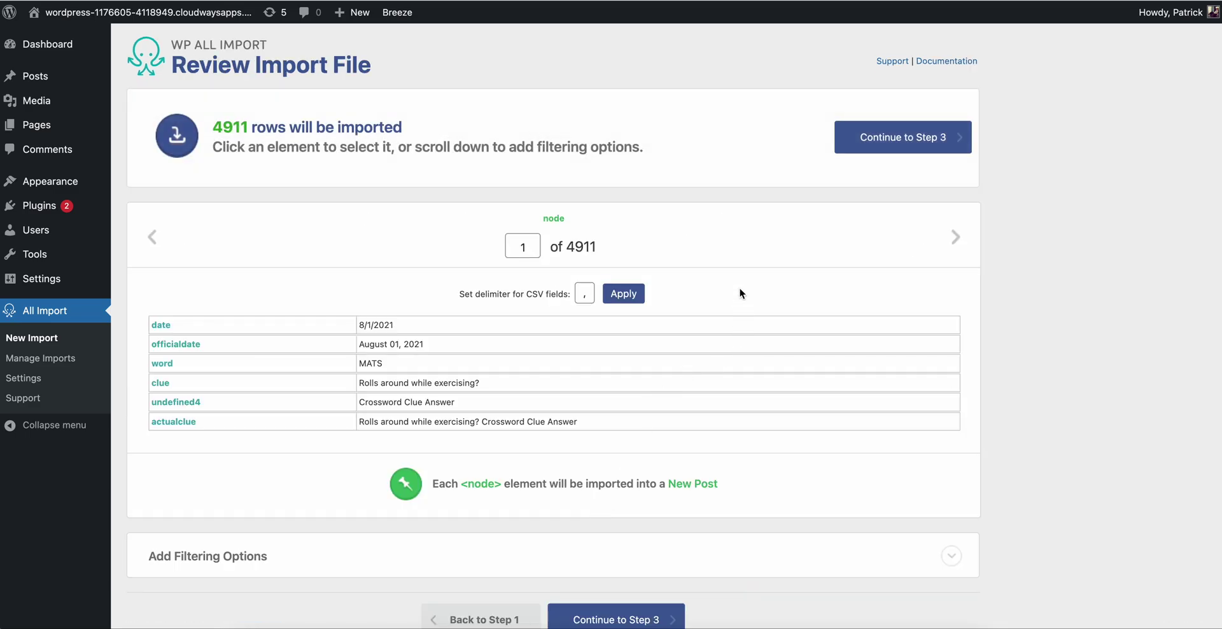
- Compare the row count in the import review with the spreadsheet rows and return to the review page
drag(247, 128, 212, 128)
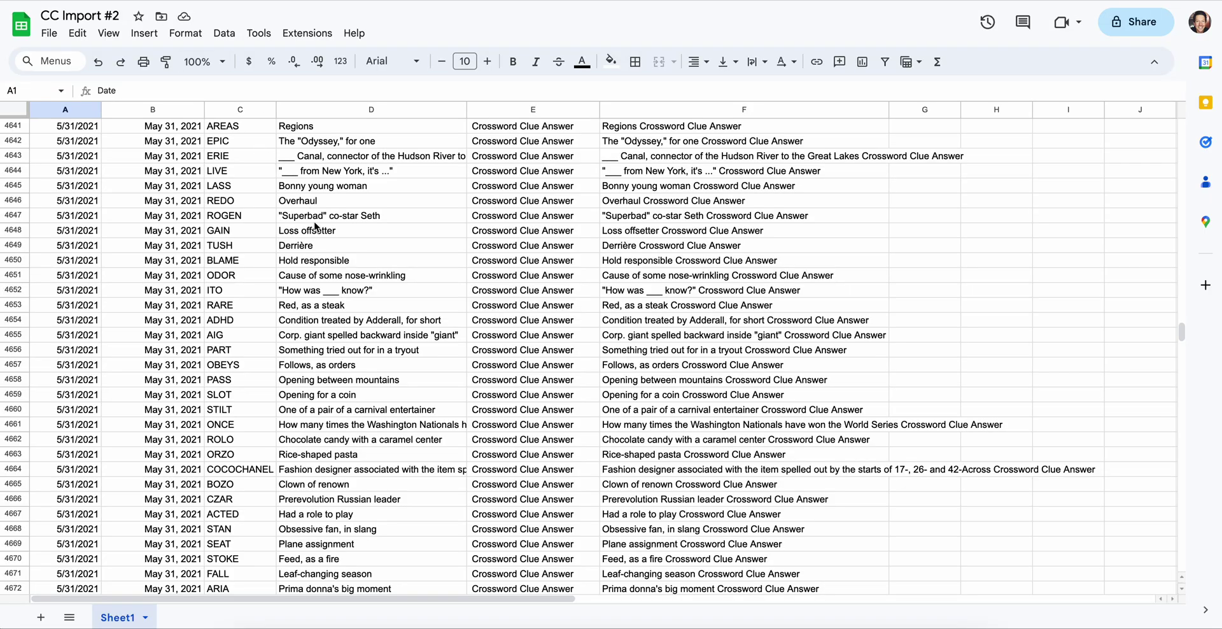
scroll(319, 220, up, 10)
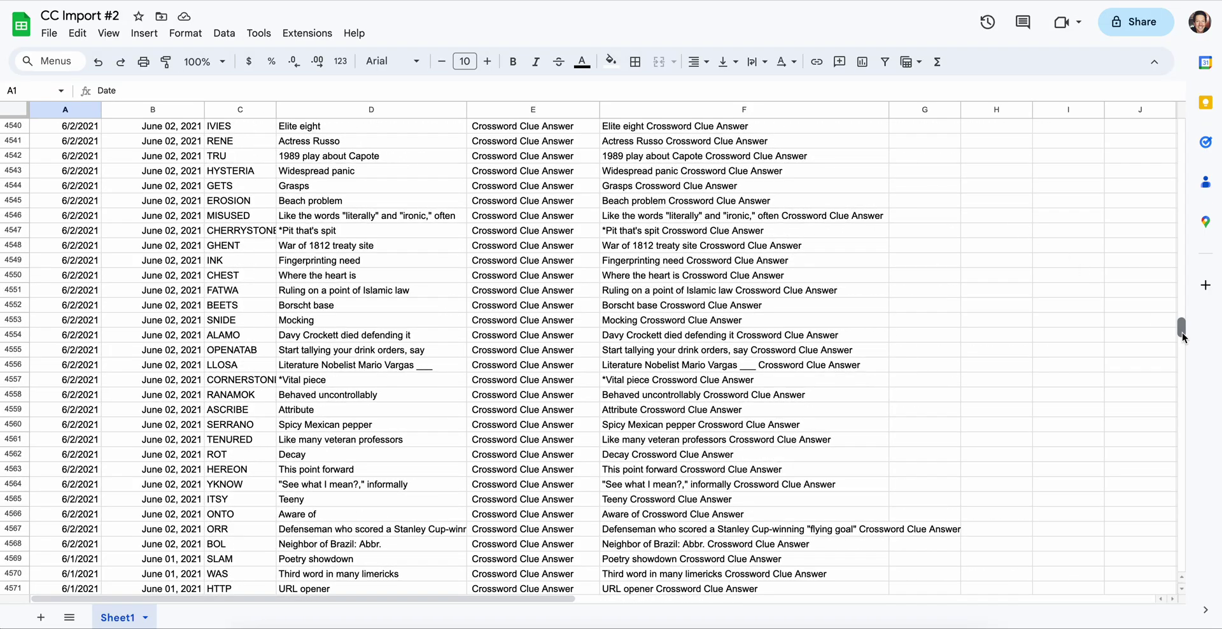
drag(1182, 337, 1181, 127)
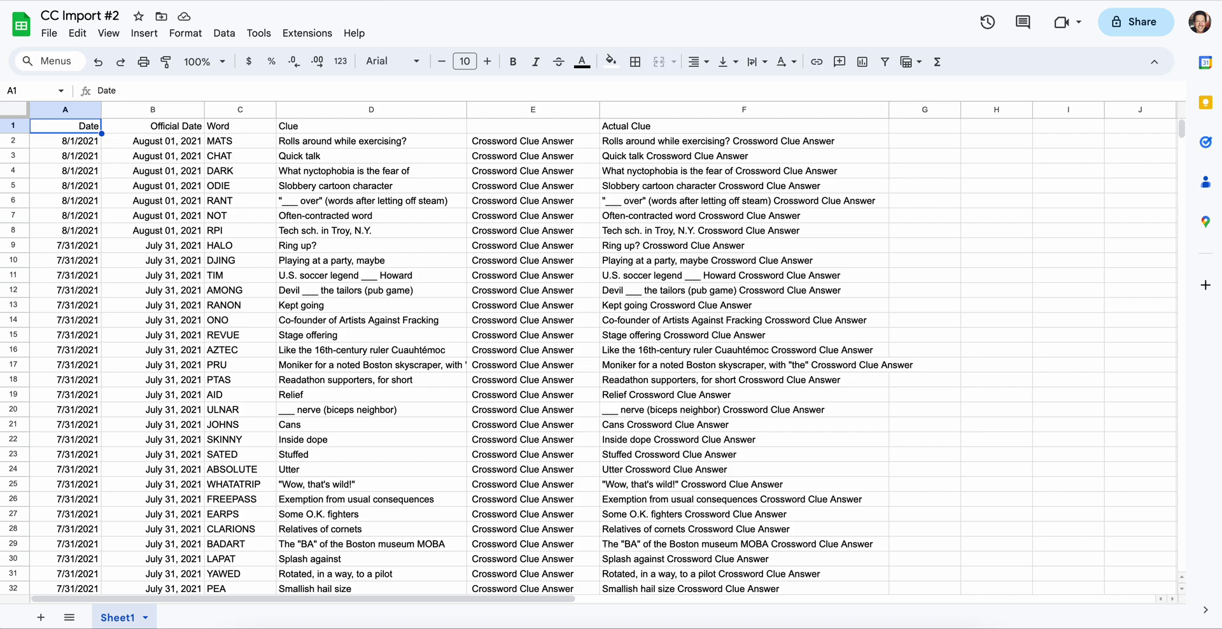
click(446, 7)
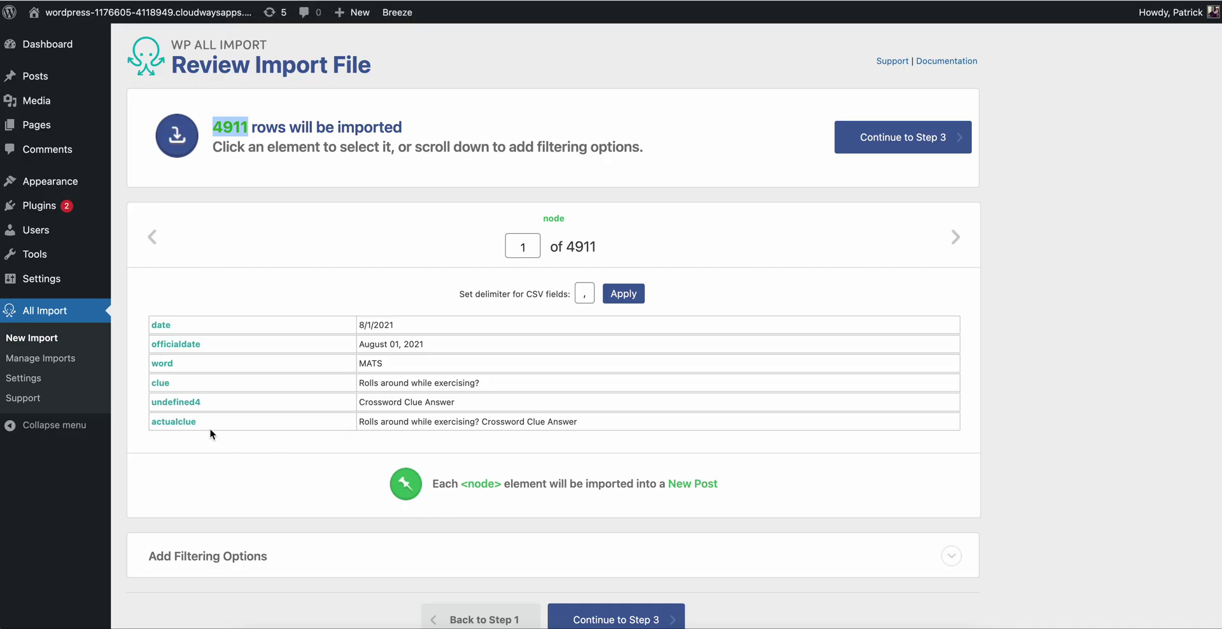
- Continue to Step 3 of the import and set the post title to the actualclue element, {actualclue[1]}
click(911, 145)
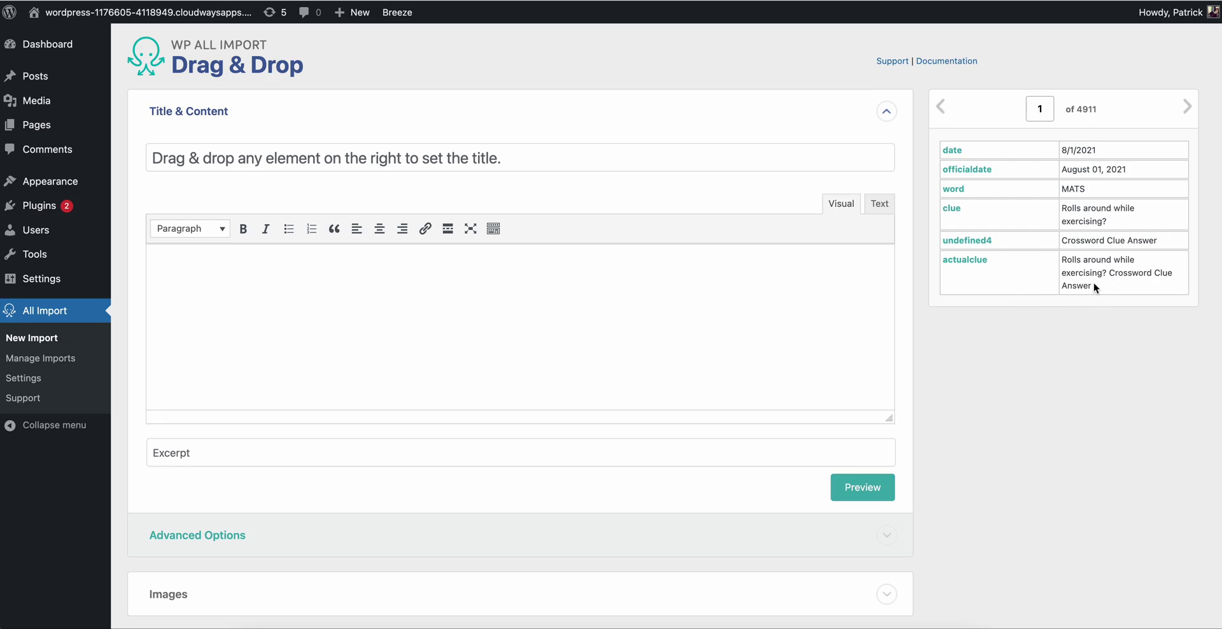
drag(1095, 286, 1064, 261)
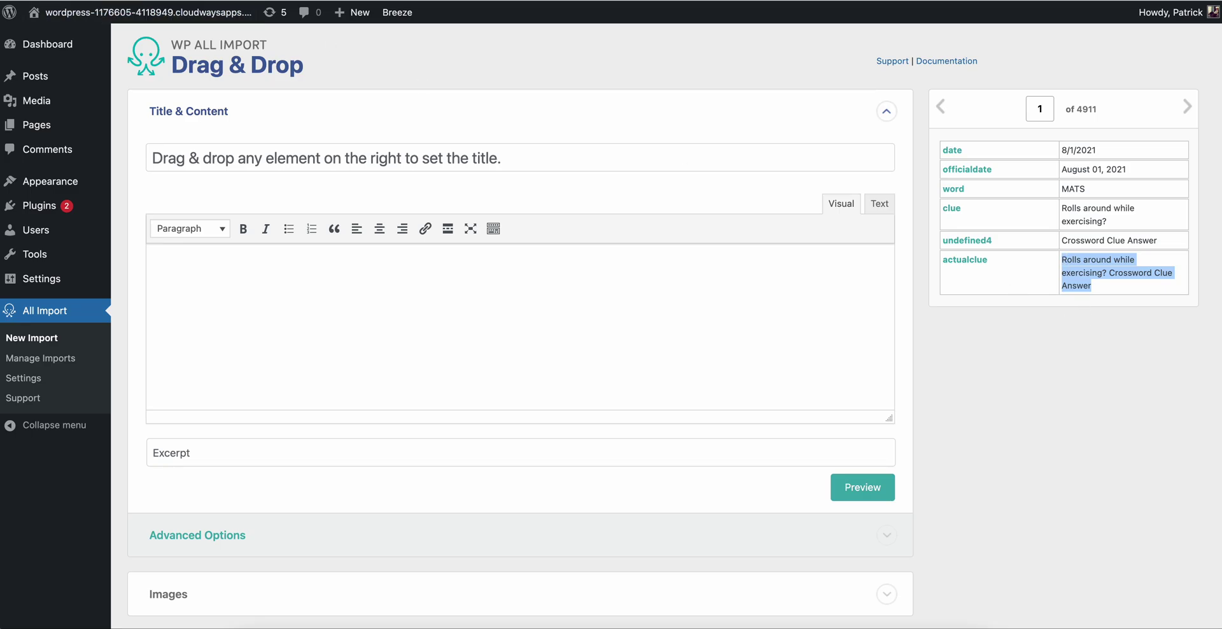
key(super+Tab)
click(725, 147)
drag(971, 266, 495, 167)
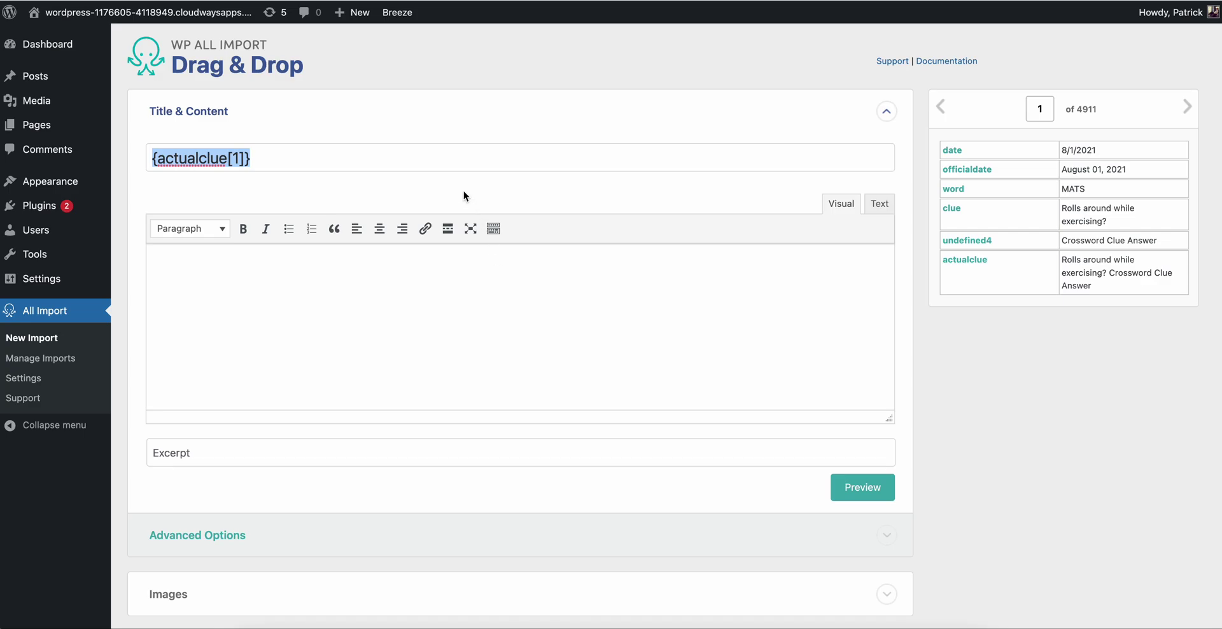
click(465, 197)
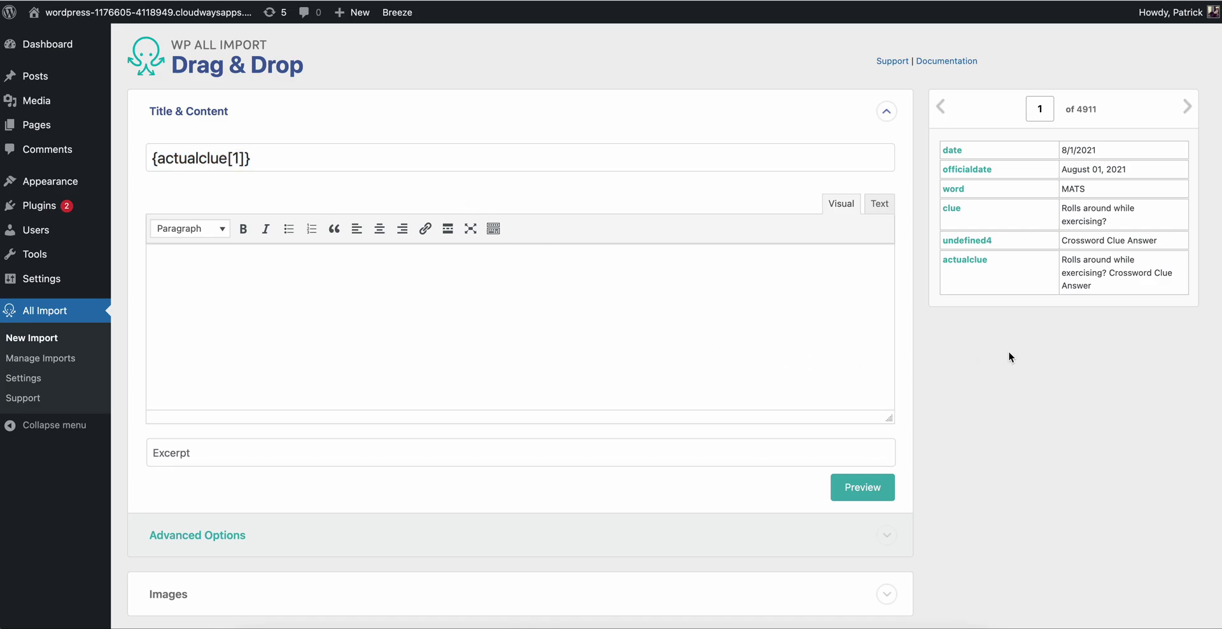
- Leave the post content empty and expand the Custom Fields section of the import template
click(757, 328)
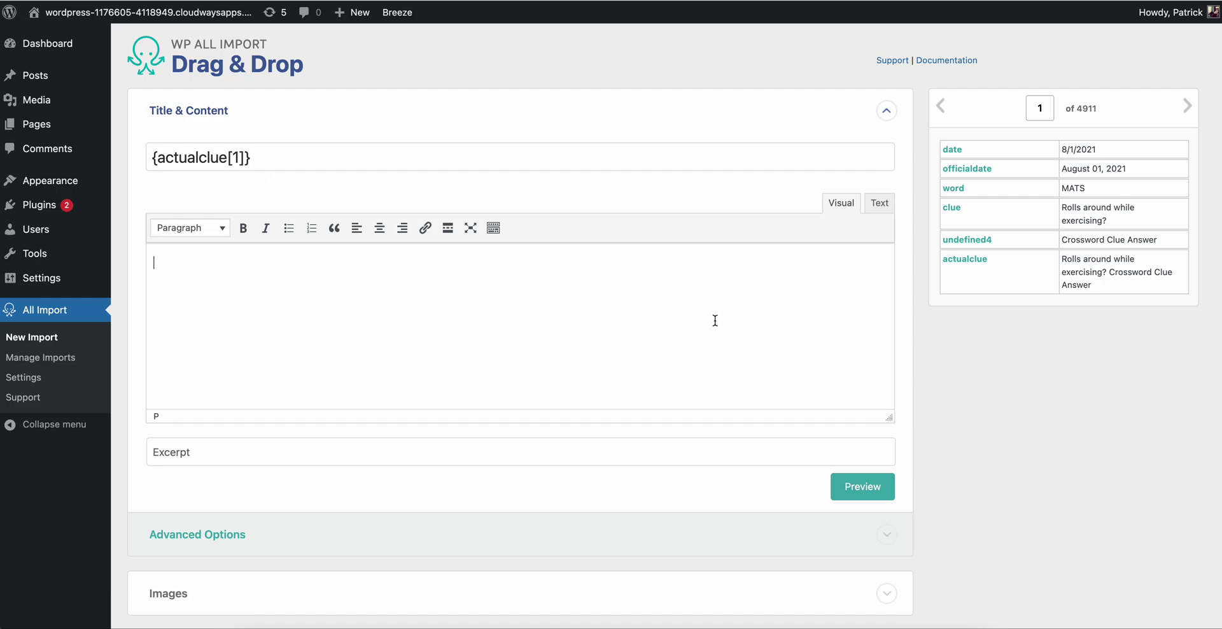
scroll(715, 320, down, 3)
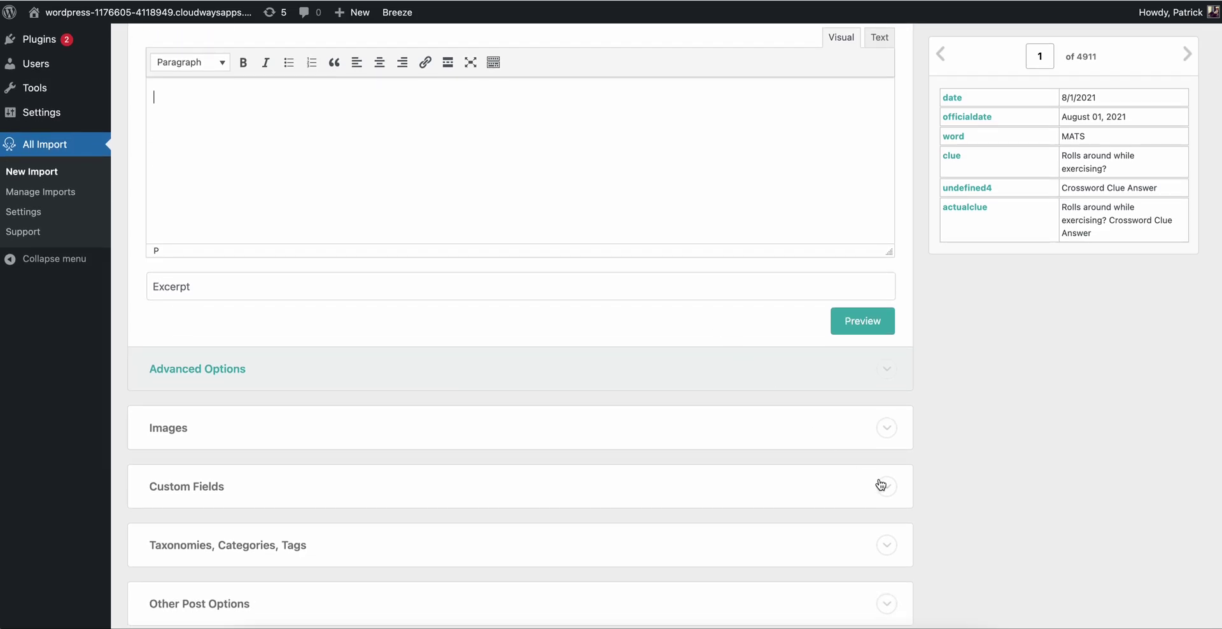
click(883, 486)
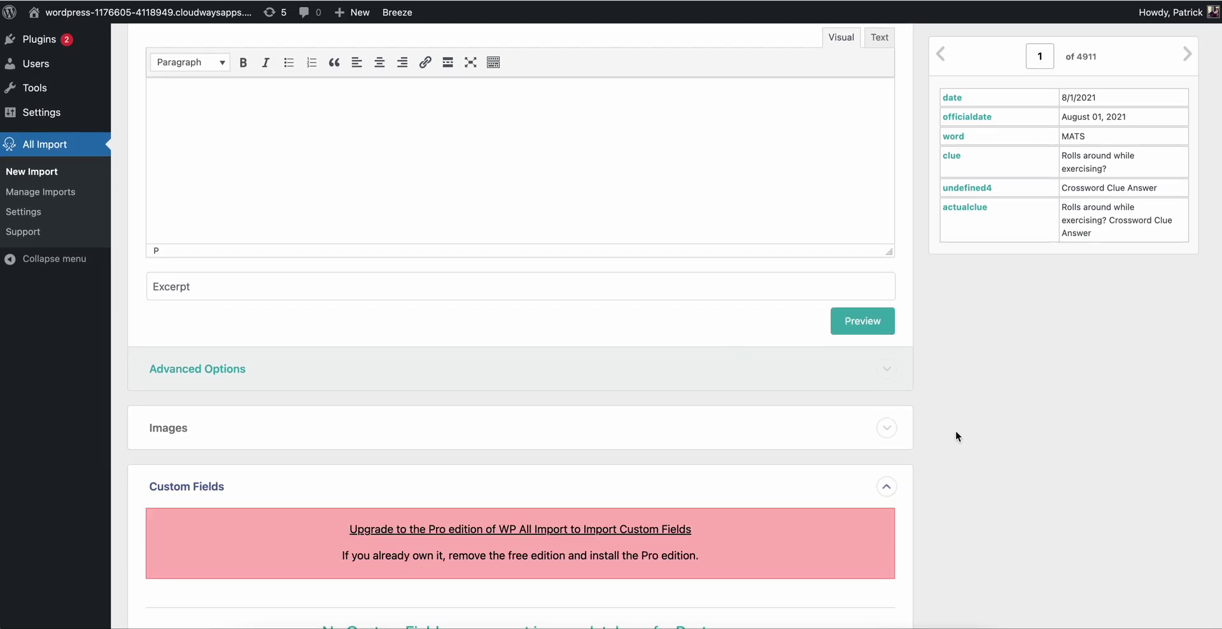
scroll(957, 431, down, 2)
scroll(956, 431, down, 3)
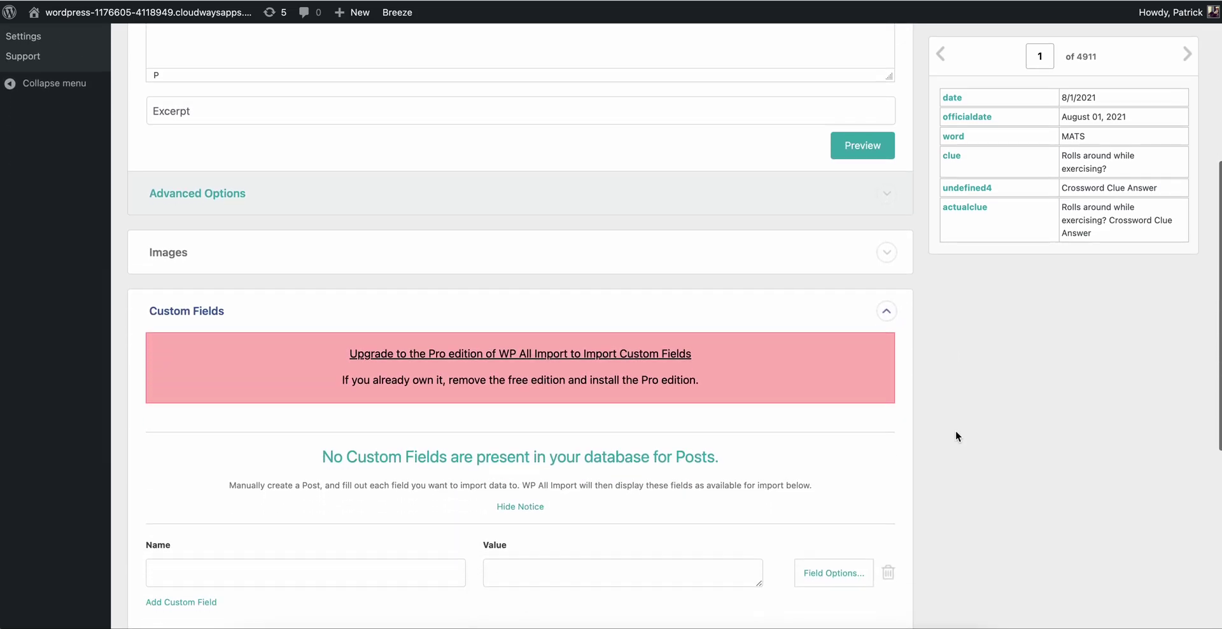
scroll(956, 430, down, 1)
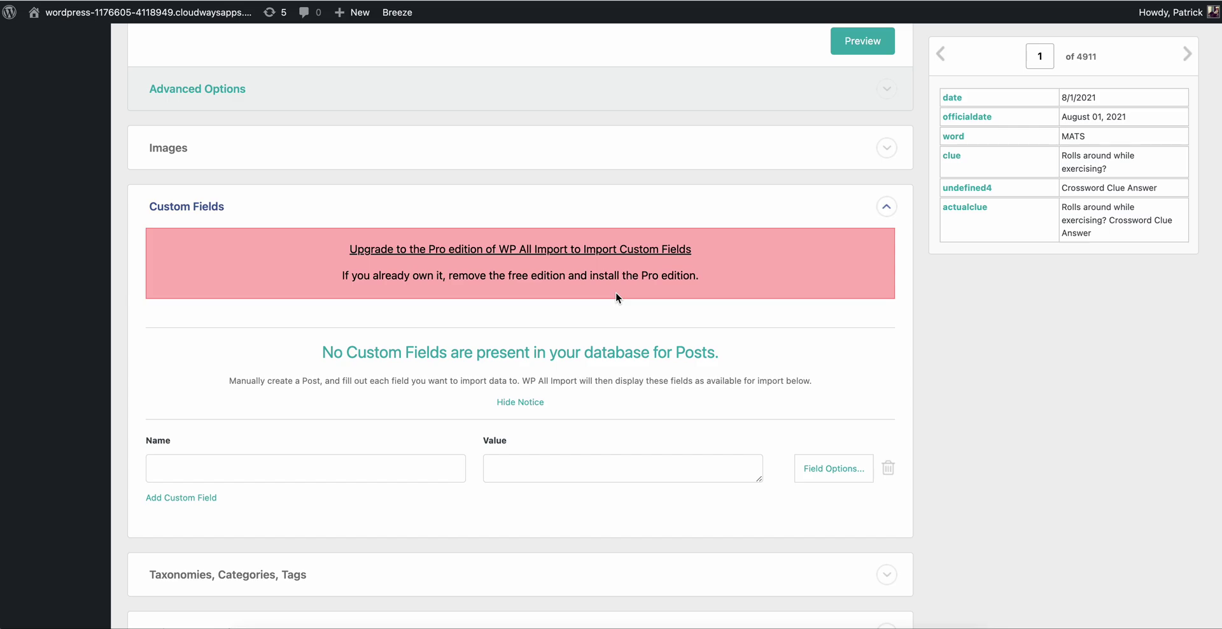
- Add a second custom field row, and name the first field date with the value {date[1]}
click(184, 497)
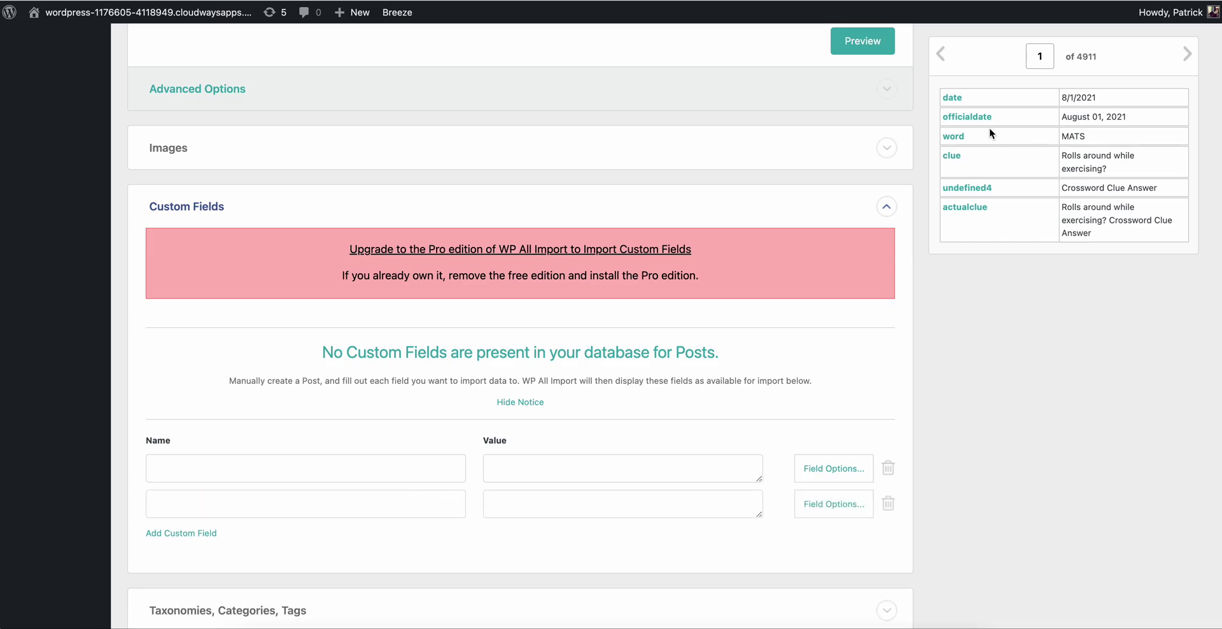
drag(953, 100, 491, 390)
click(399, 468)
text(date)
click(590, 461)
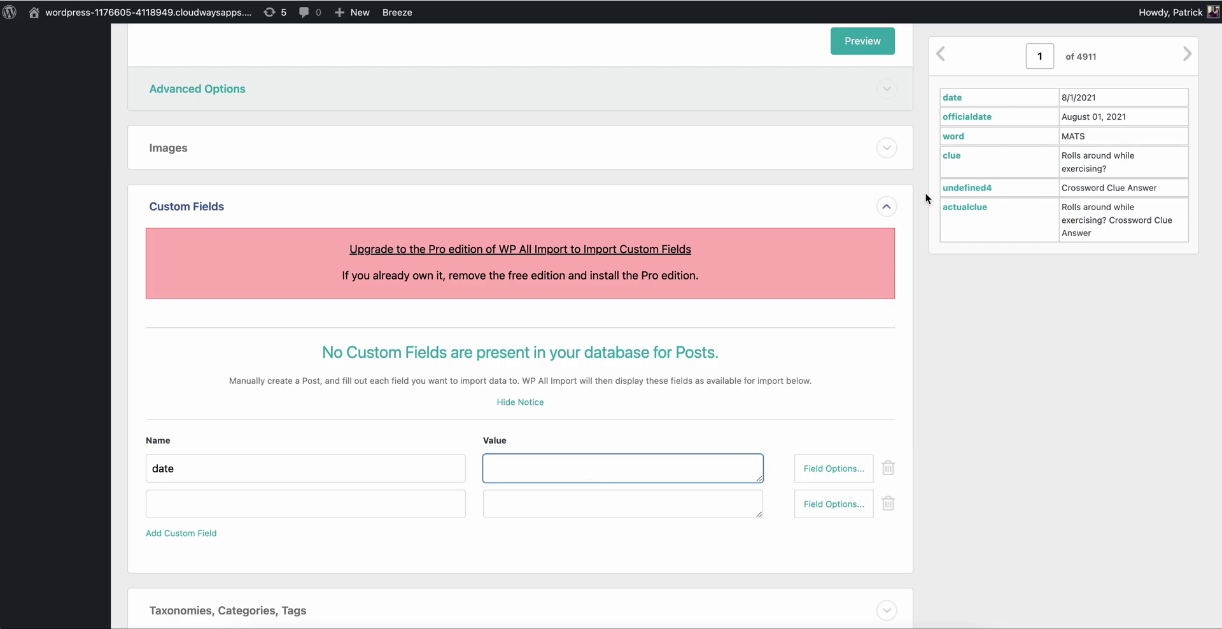
drag(952, 98, 572, 460)
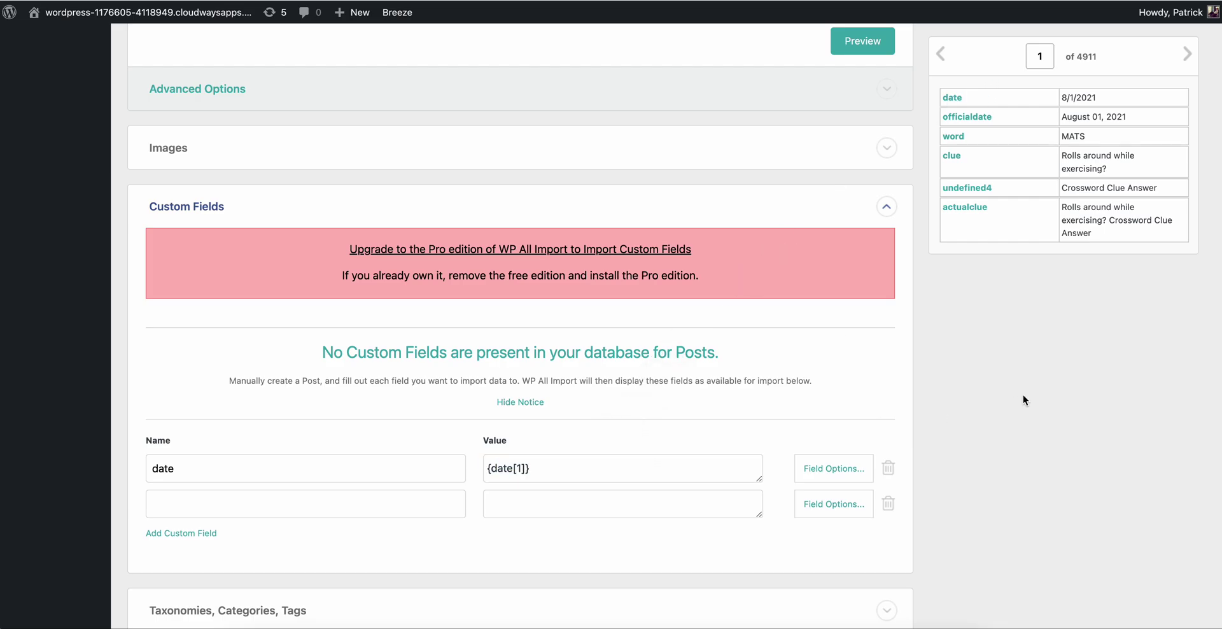
- Name the second custom field officialdate and map its value to {officialdate[1]}
click(428, 503)
text(officialdate)
drag(973, 121, 643, 502)
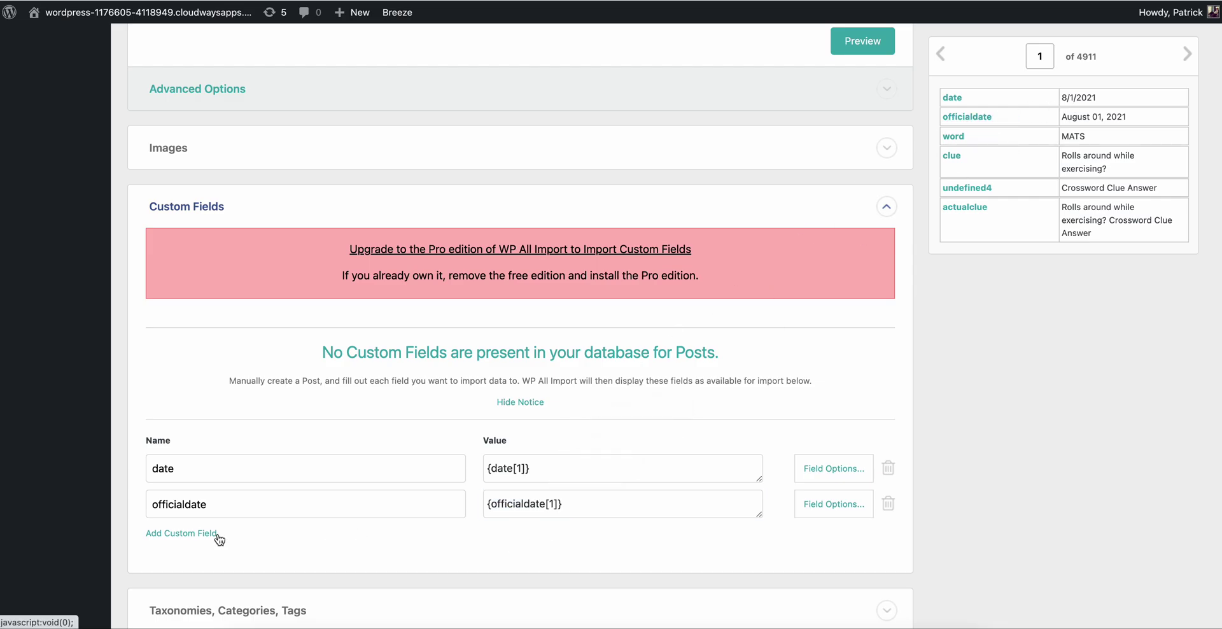
- Add a third custom field named clue with the value {clue[1]}, leaving no empty row below it
click(178, 534)
scroll(369, 494, down, 3)
click(323, 398)
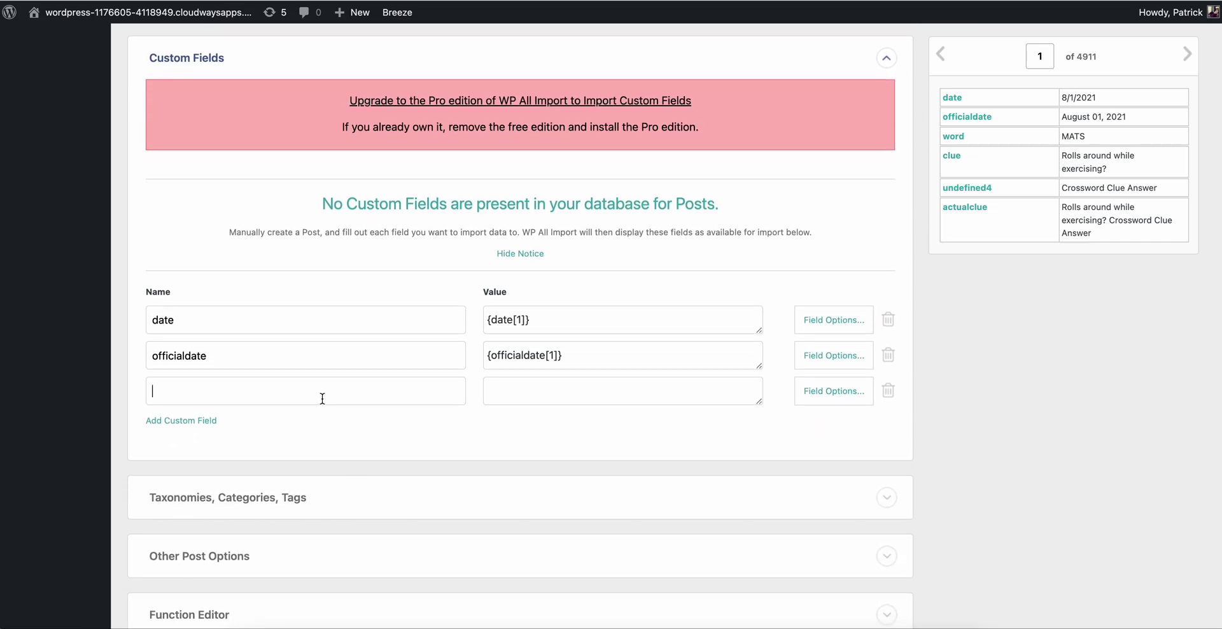
text(clue)
drag(954, 160, 560, 380)
click(209, 421)
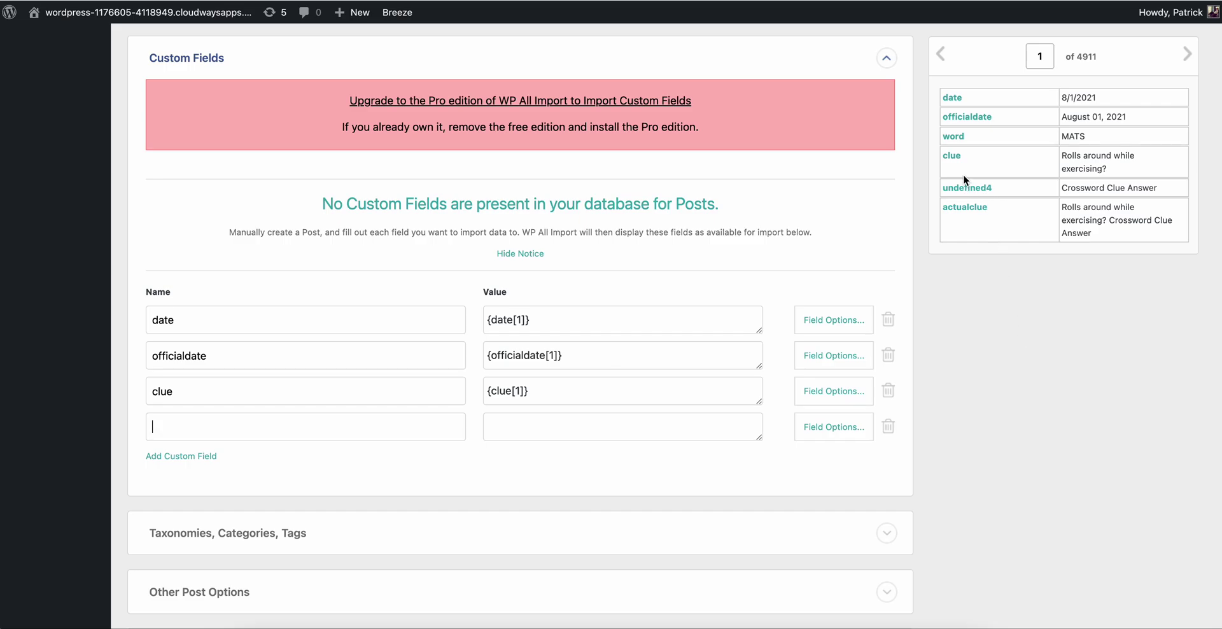
click(890, 427)
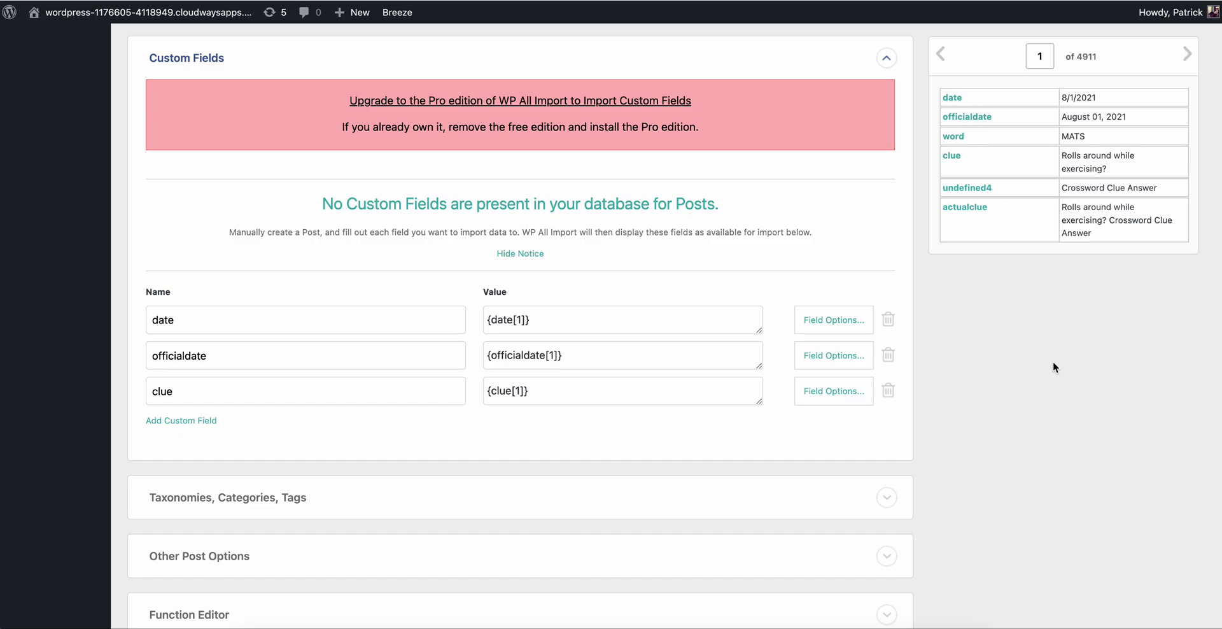
- Add a fourth custom field named word and map its value to {word[1]}
click(172, 421)
drag(959, 141, 331, 427)
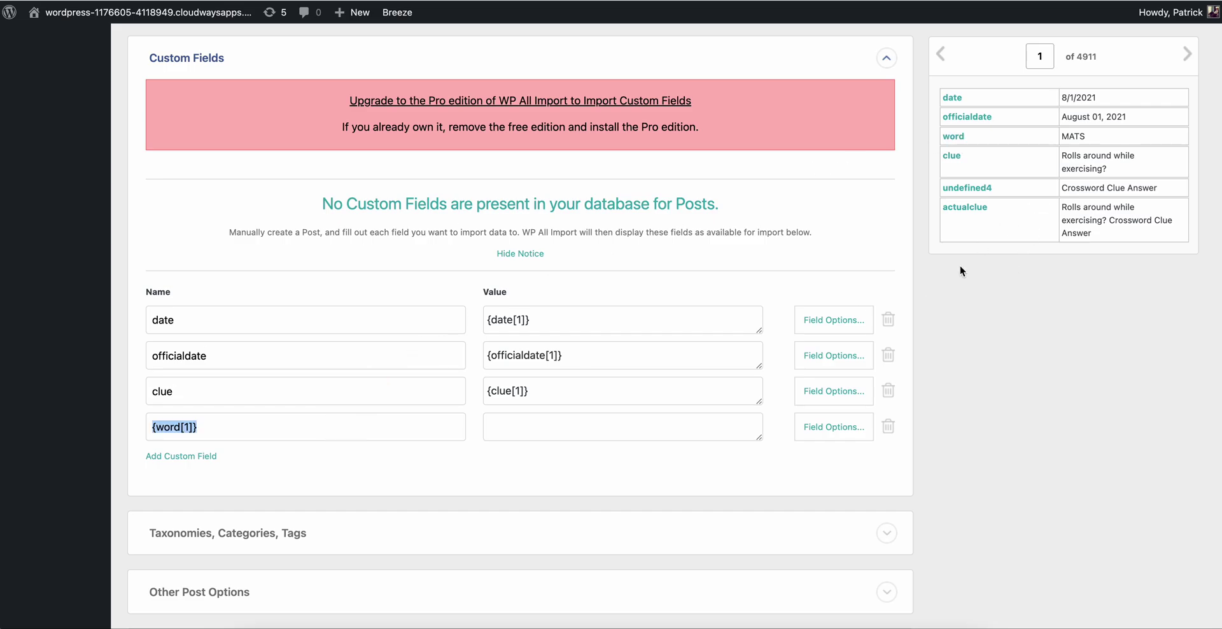
click(277, 432)
key(ctrl+a)
text(word)
drag(959, 141, 614, 424)
click(274, 324)
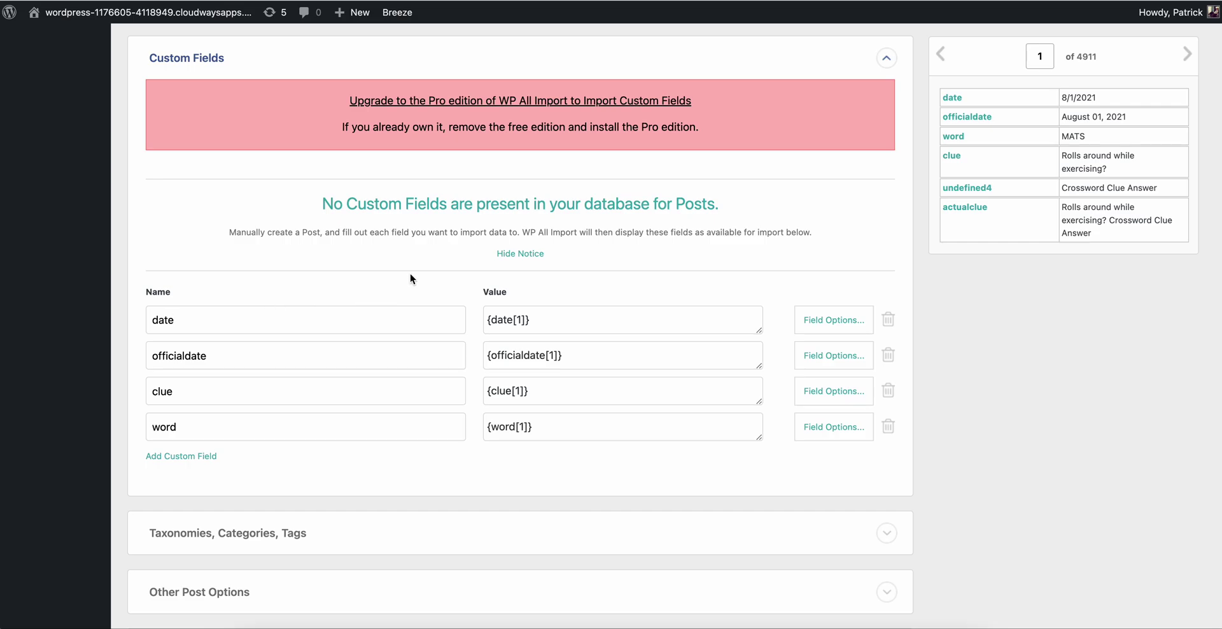
- Enable Categories for the import and give each post the single category New York Times Clues
scroll(411, 278, down, 3)
scroll(408, 292, down, 1)
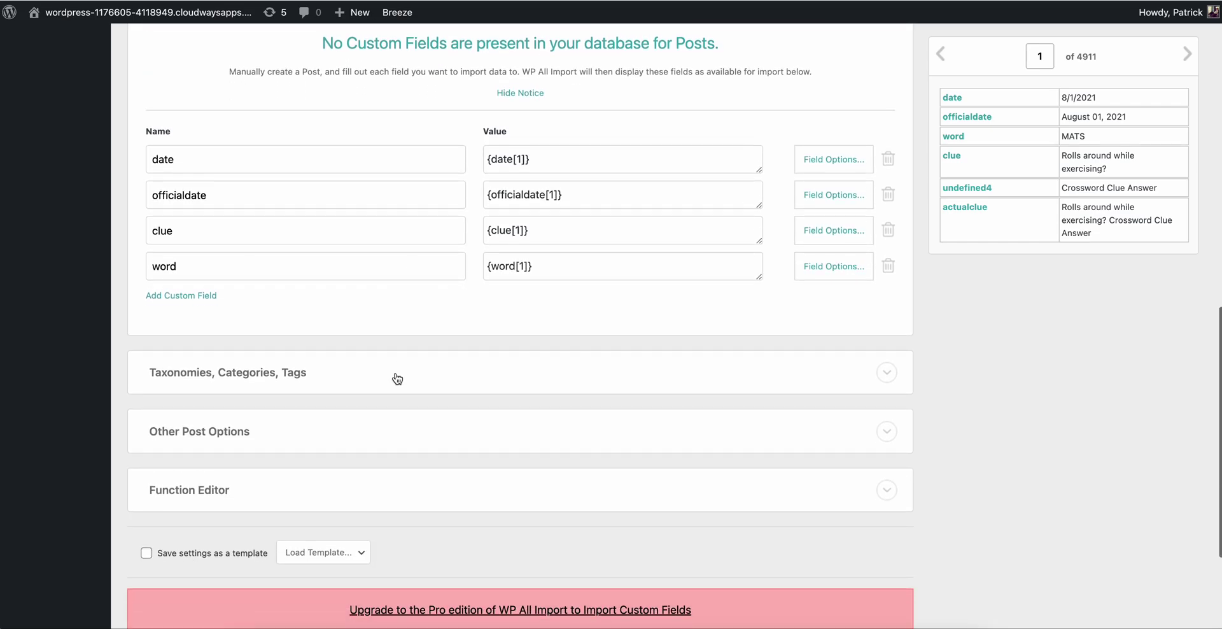
click(395, 381)
scroll(421, 389, down, 1)
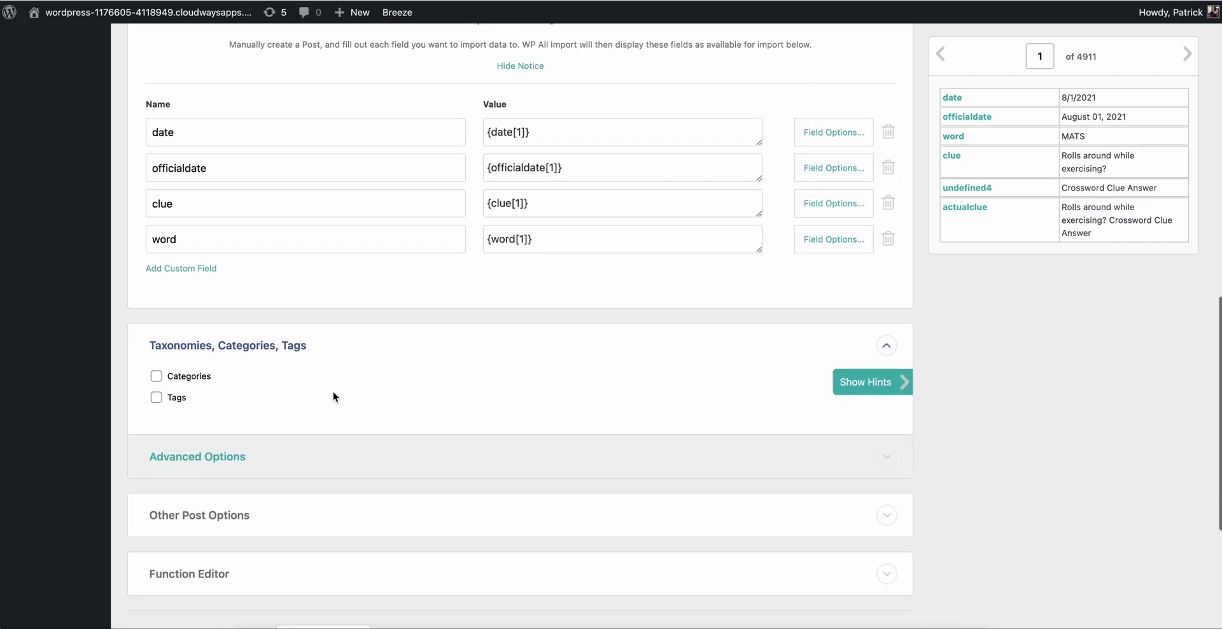
click(192, 377)
scroll(337, 401, down, 2)
click(311, 361)
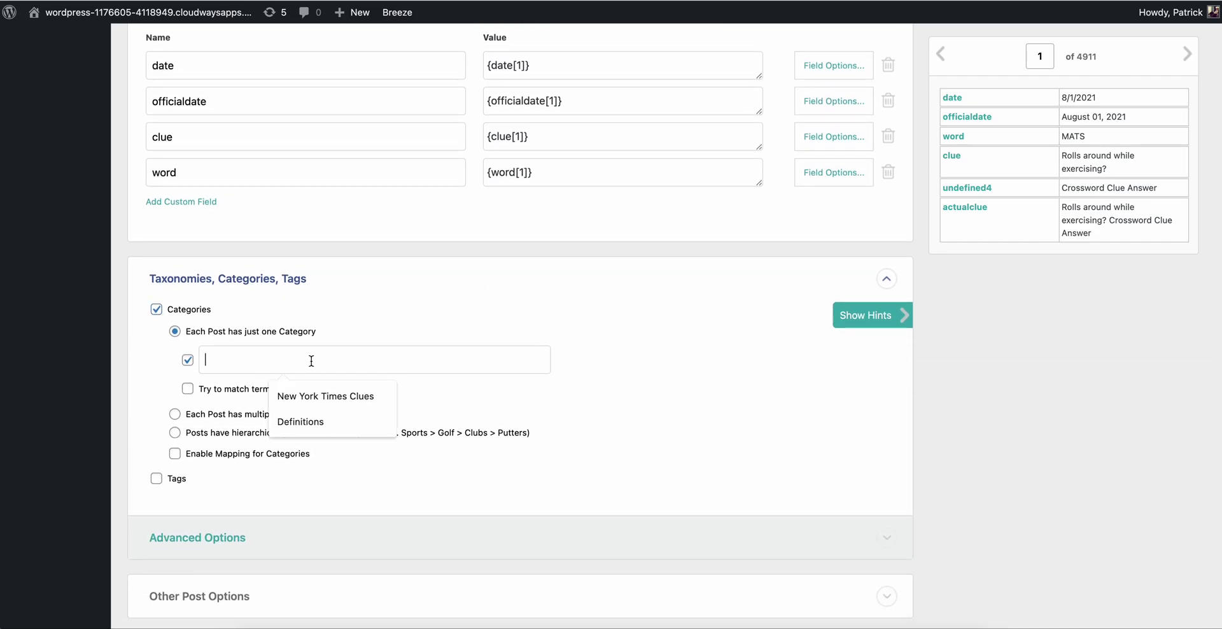
click(354, 400)
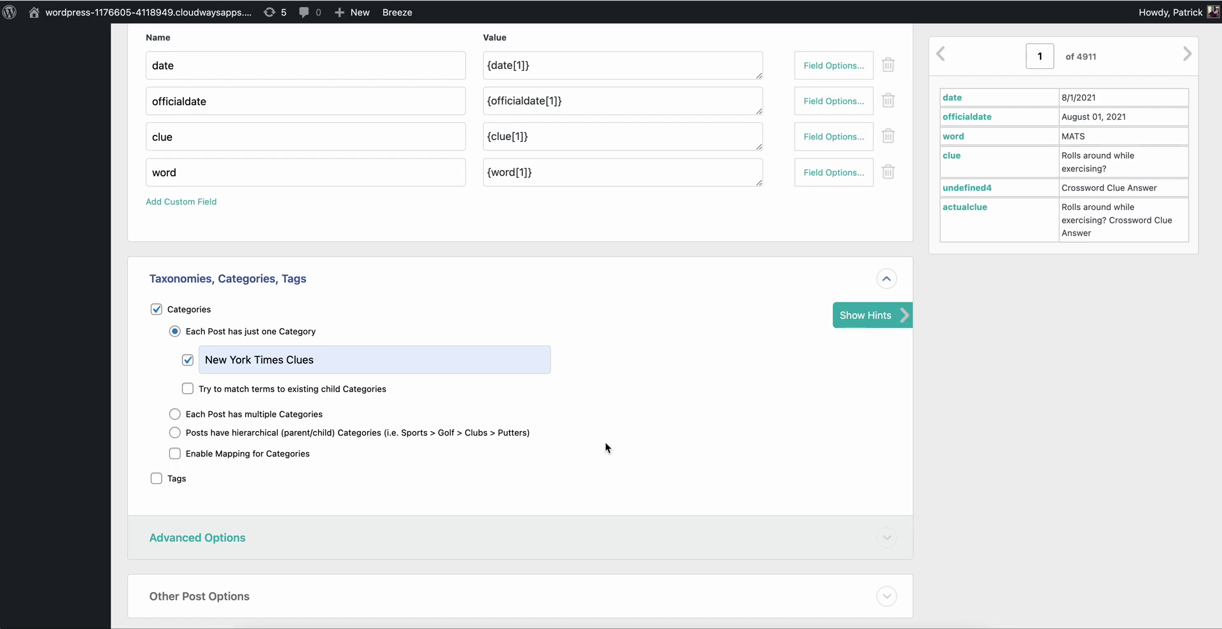
- Expand the other post options for the import and choose Default as the page template
scroll(605, 448, down, 3)
click(587, 473)
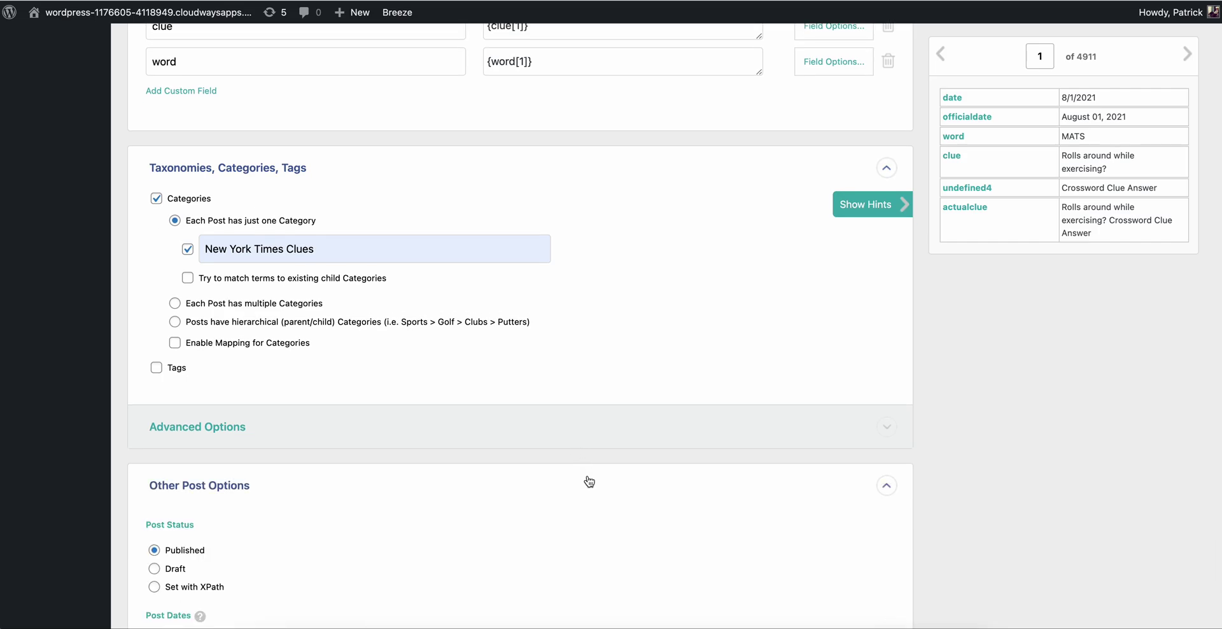
scroll(588, 475, down, 8)
scroll(588, 481, down, 9)
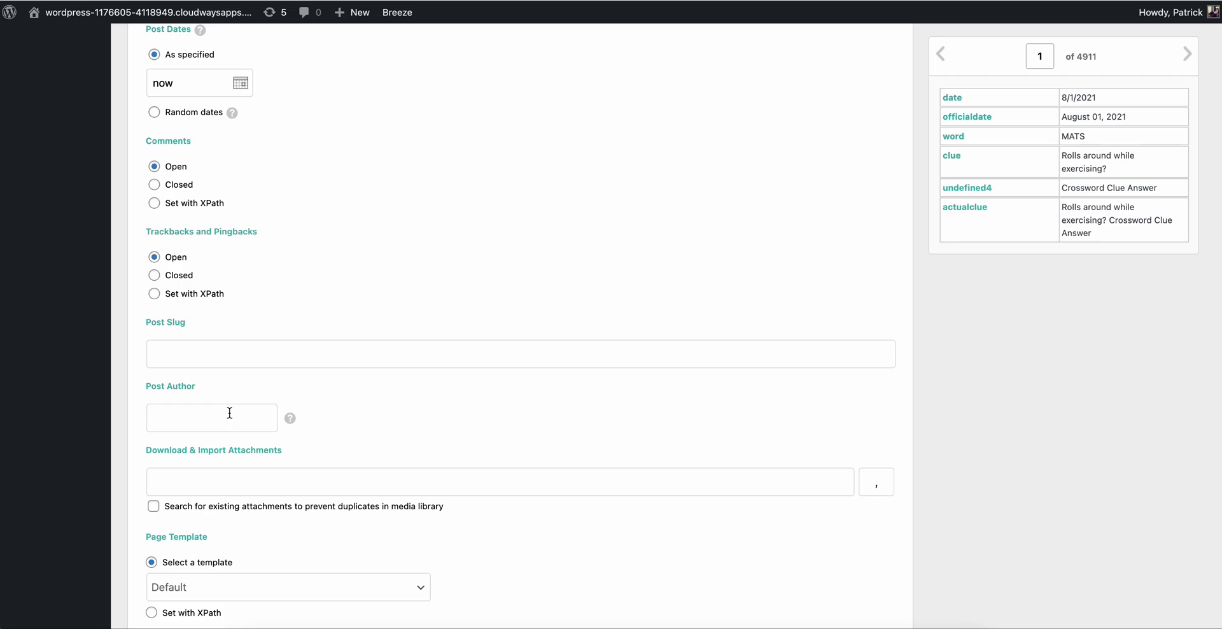
scroll(411, 429, down, 4)
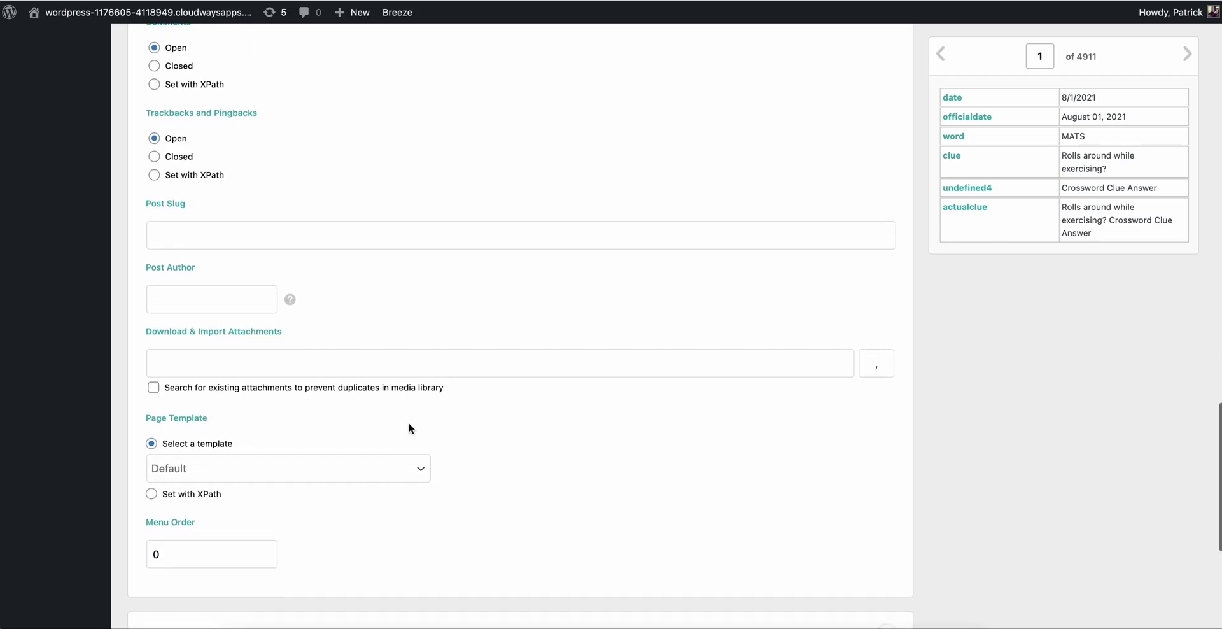
click(390, 471)
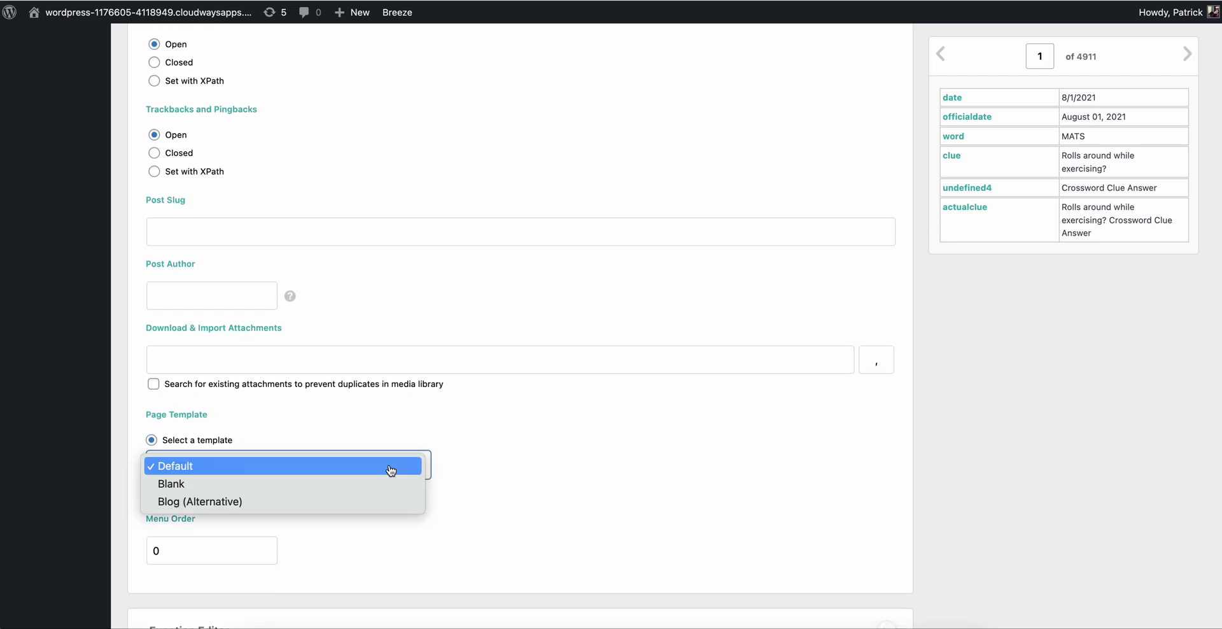
click(402, 474)
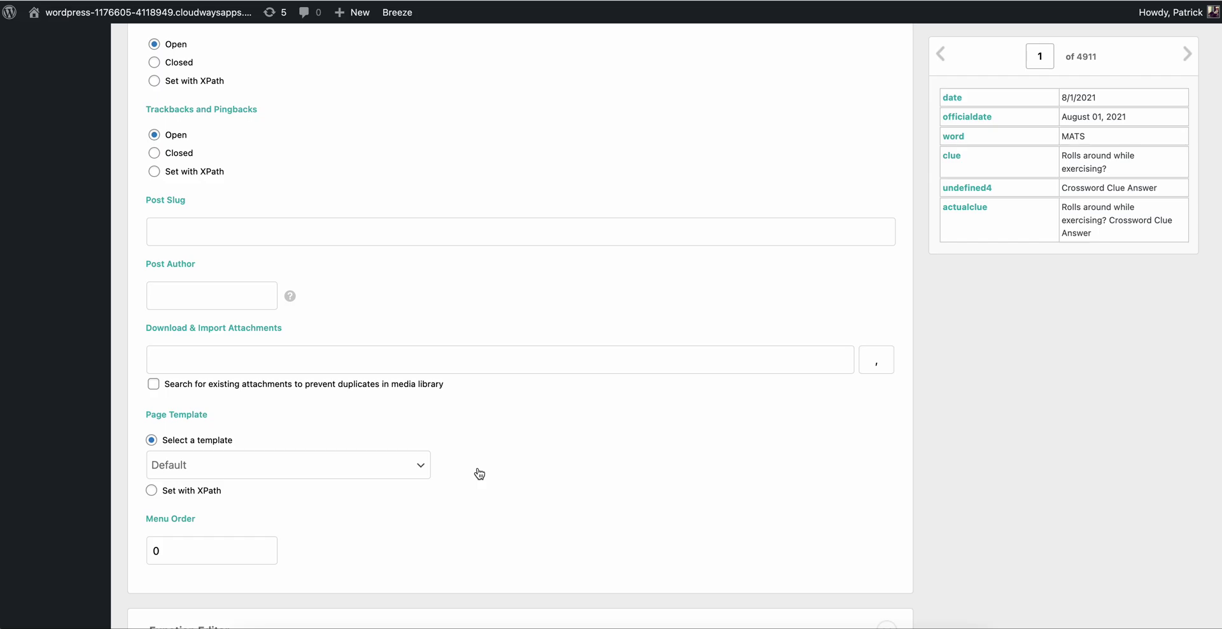
- Check the Function Editor section, collapse it again, and continue to step 4 of the import
scroll(528, 493, down, 3)
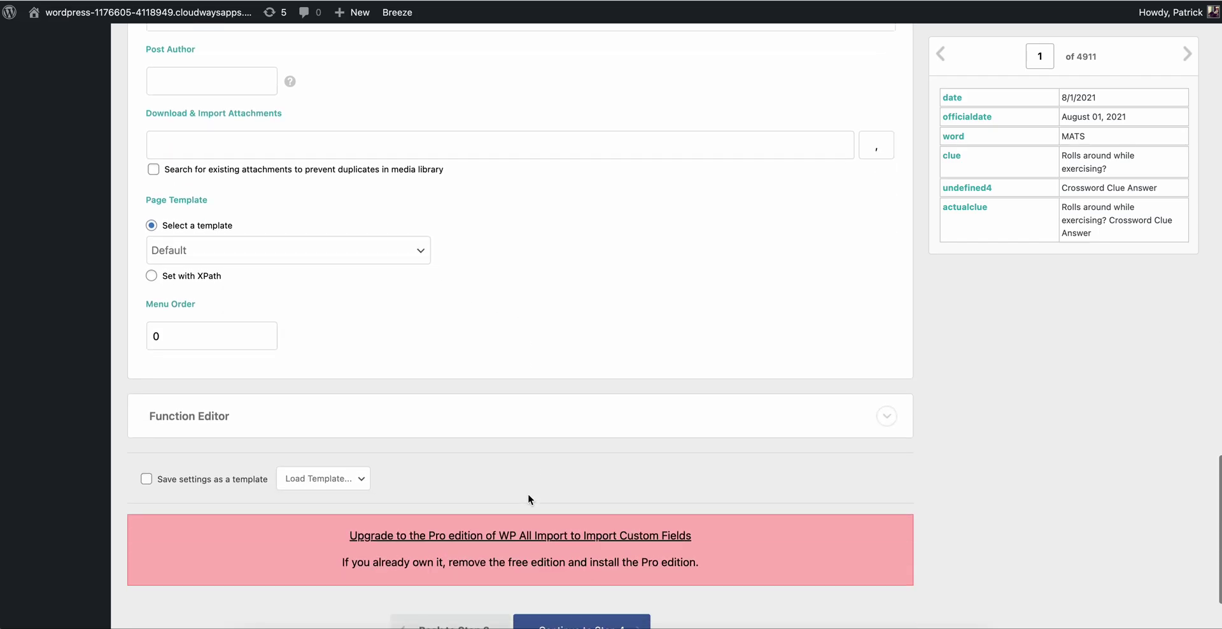
scroll(529, 494, down, 1)
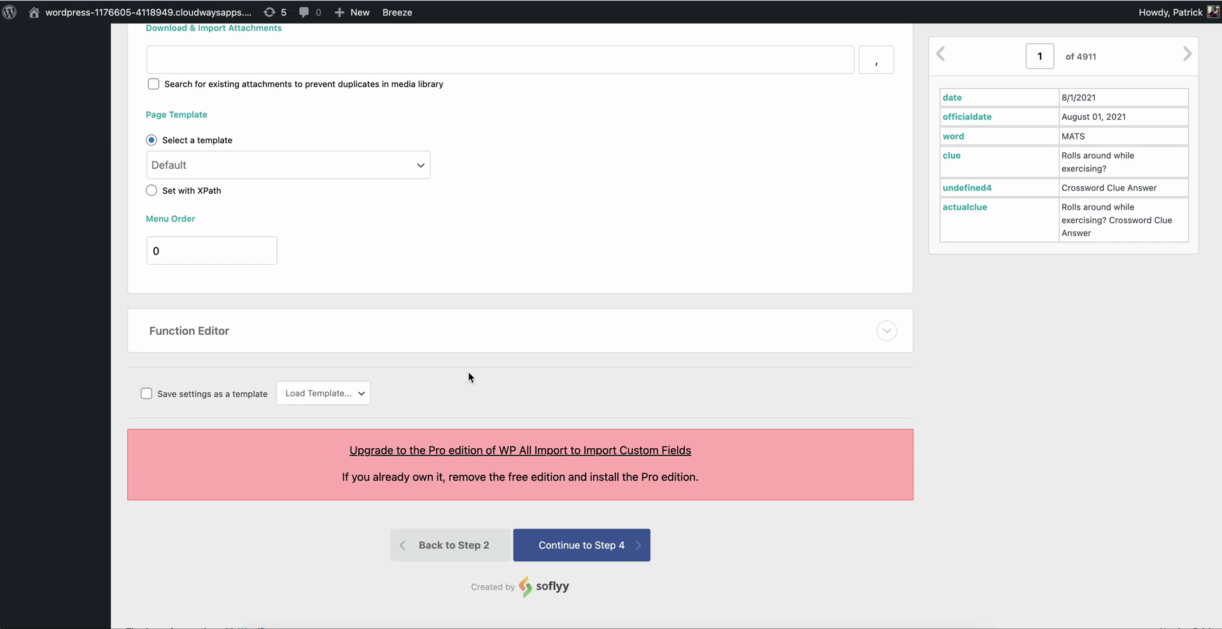
click(408, 342)
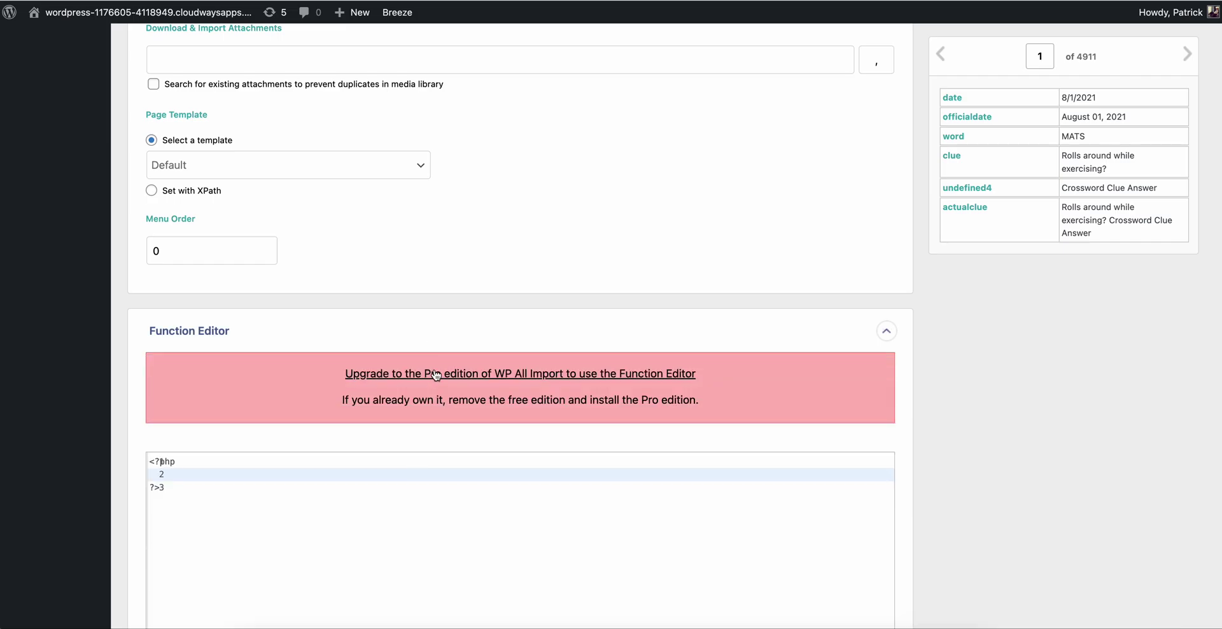
click(437, 338)
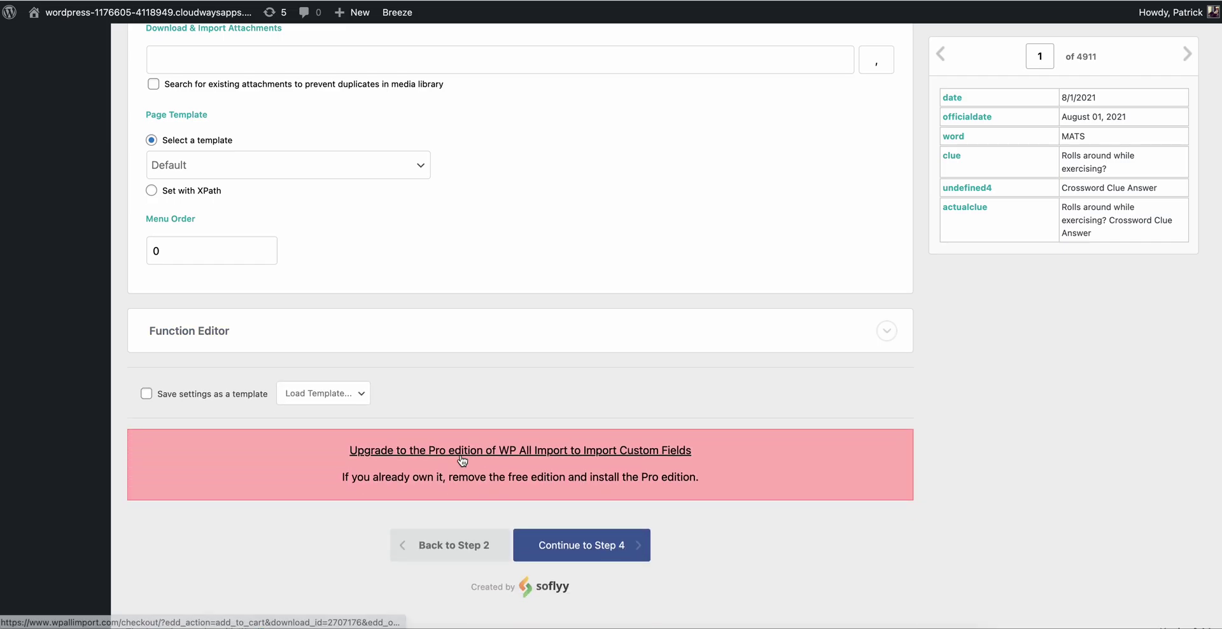
click(559, 547)
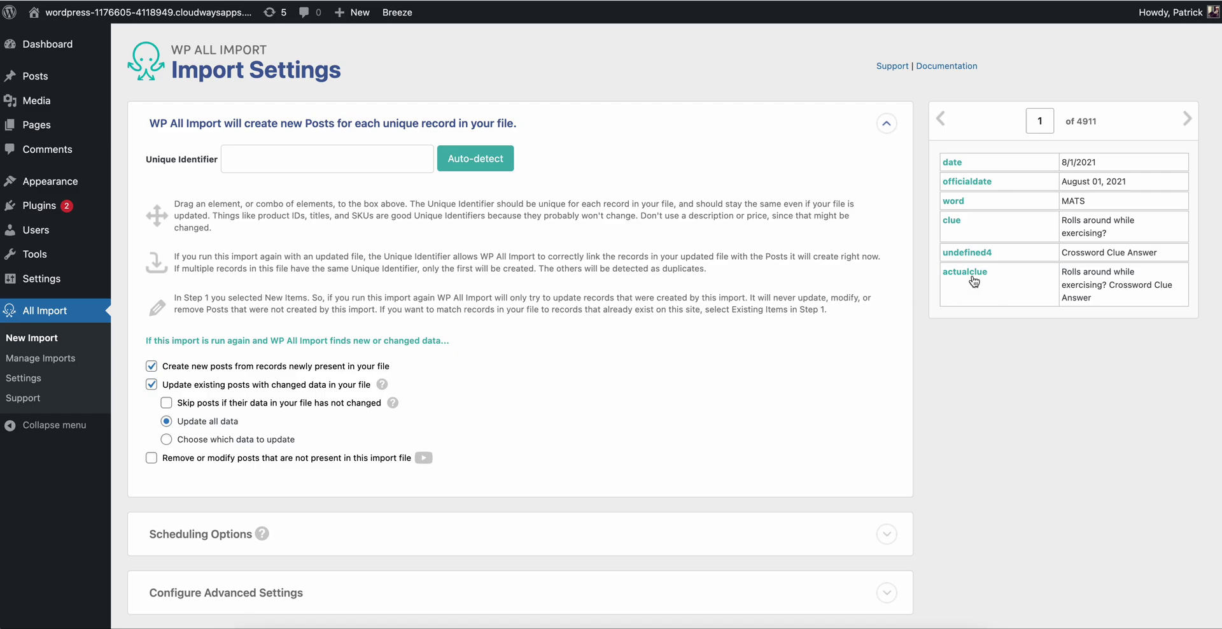
- Set the import's unique identifier to {actualclue[1]} and disable updating existing posts with changed data
drag(974, 281, 347, 173)
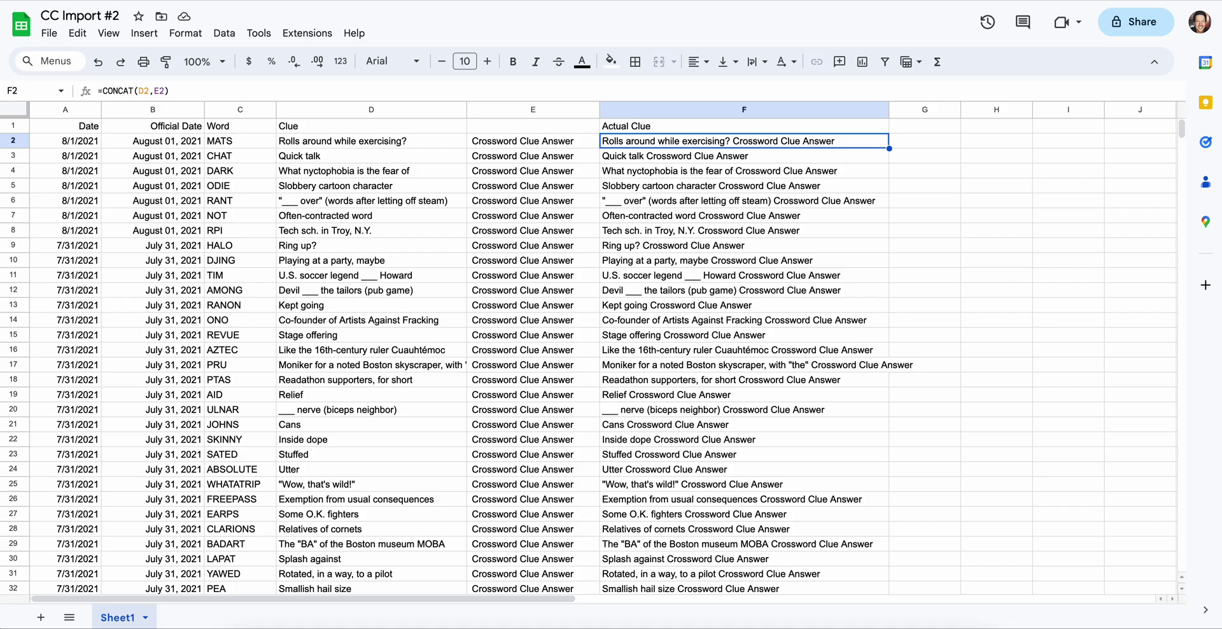
key(ctrl+Tab)
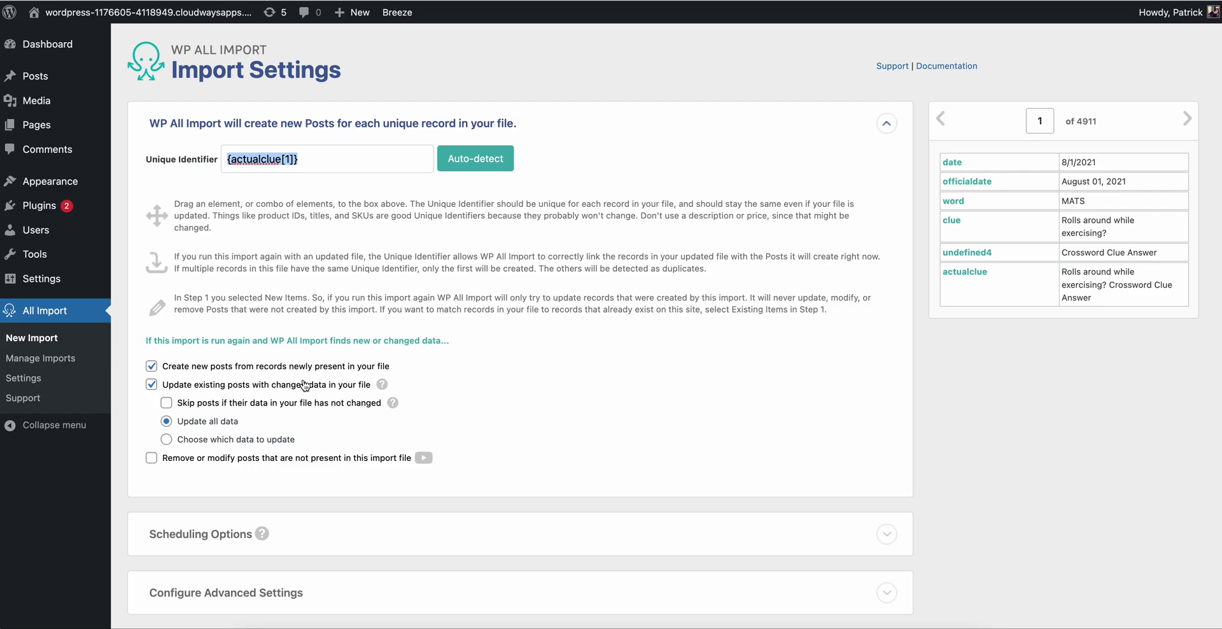
click(305, 385)
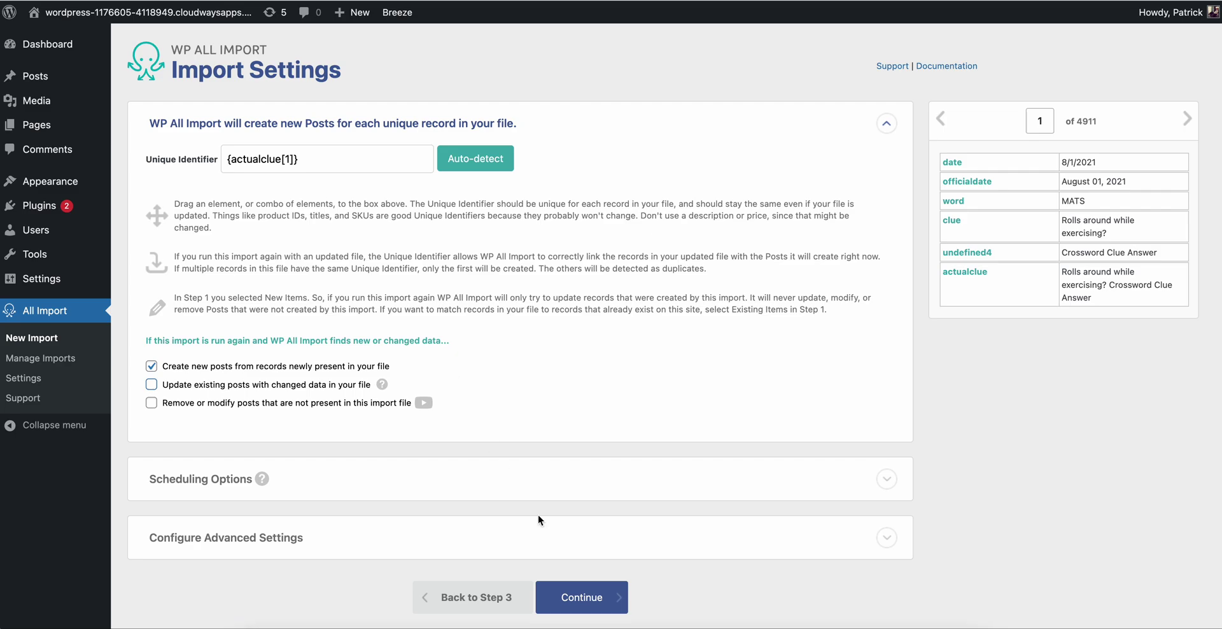
- Continue to the import summary, then confirm and run the import
click(571, 593)
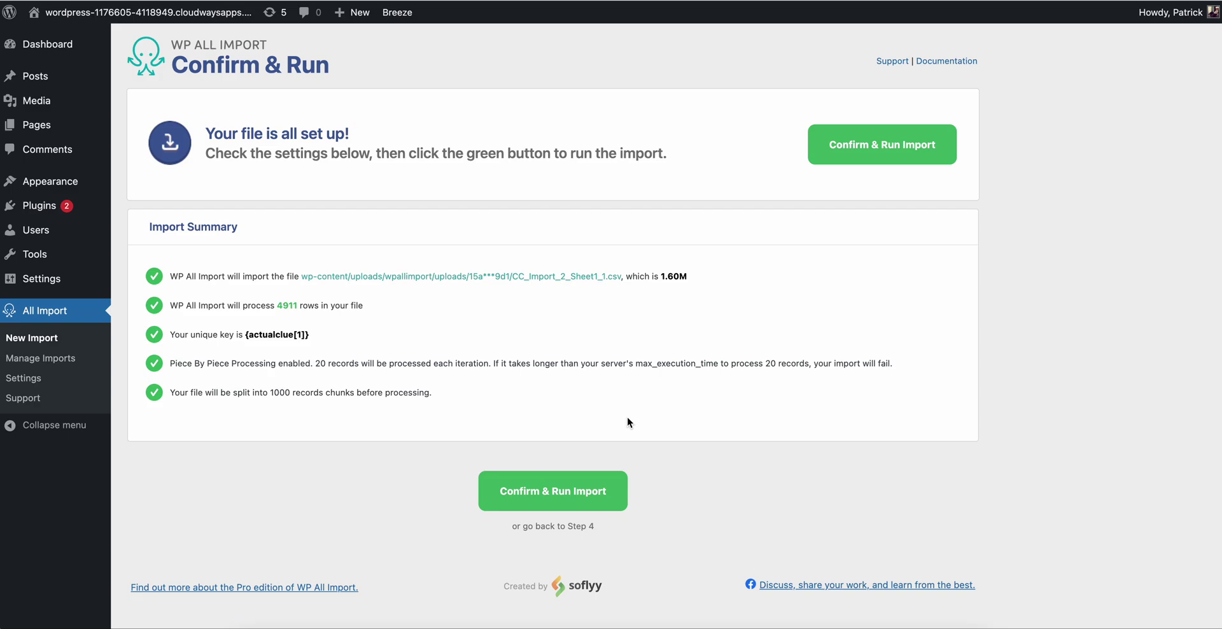
click(580, 487)
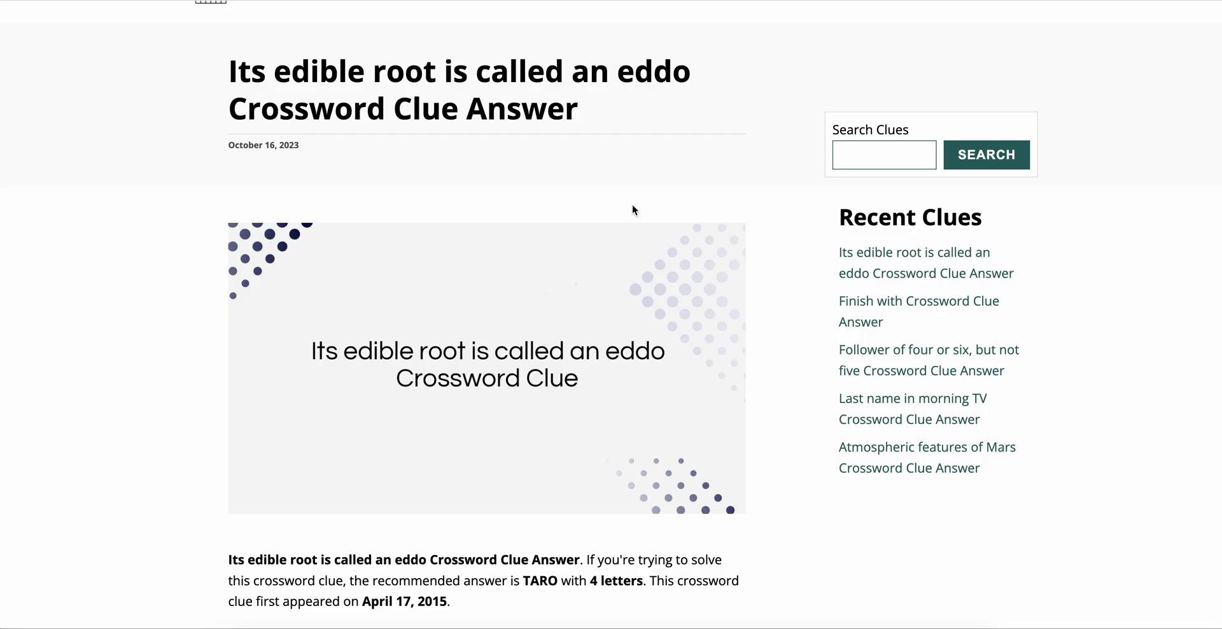
- Examine a published crossword clue post, highlighting the answer and letter count in its intro and viewing the answer table and related clues
scroll(633, 209, down, 1)
scroll(633, 209, down, 3)
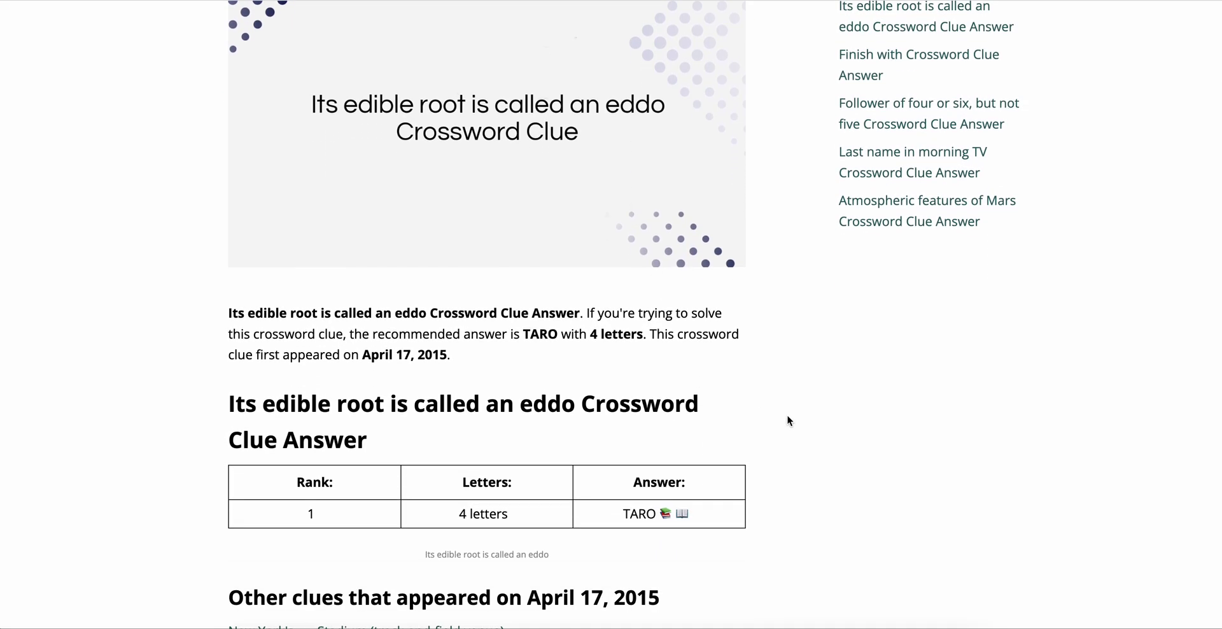
scroll(792, 420, down, 1)
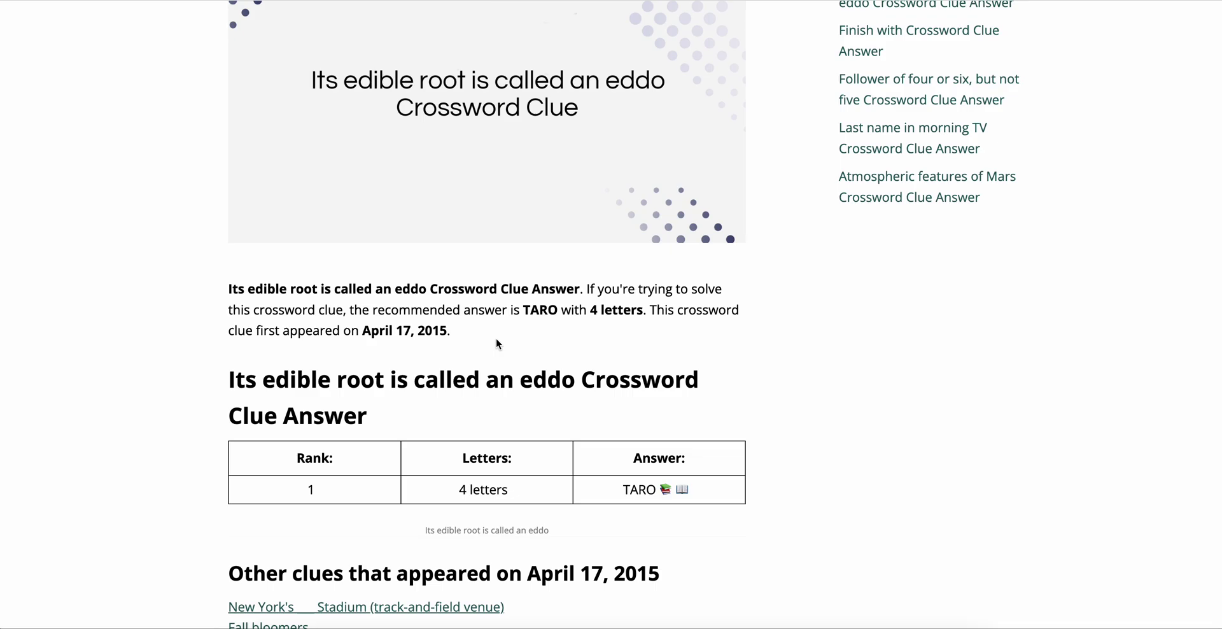
drag(580, 289, 522, 310)
click(230, 290)
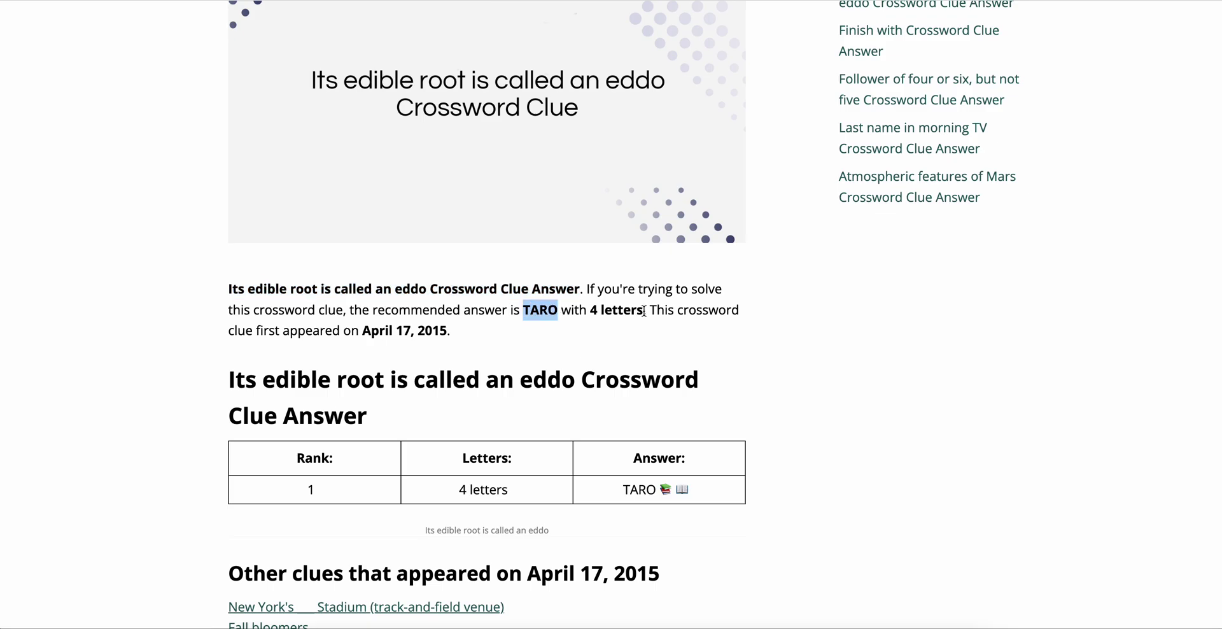
drag(644, 312, 594, 312)
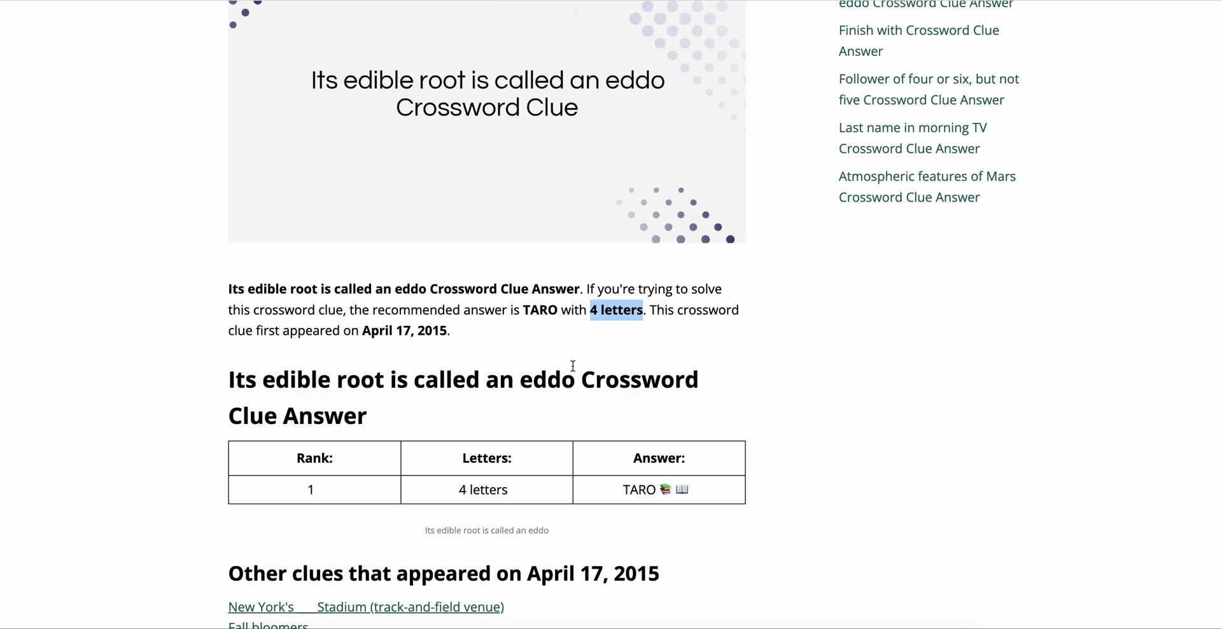
scroll(573, 365, down, 3)
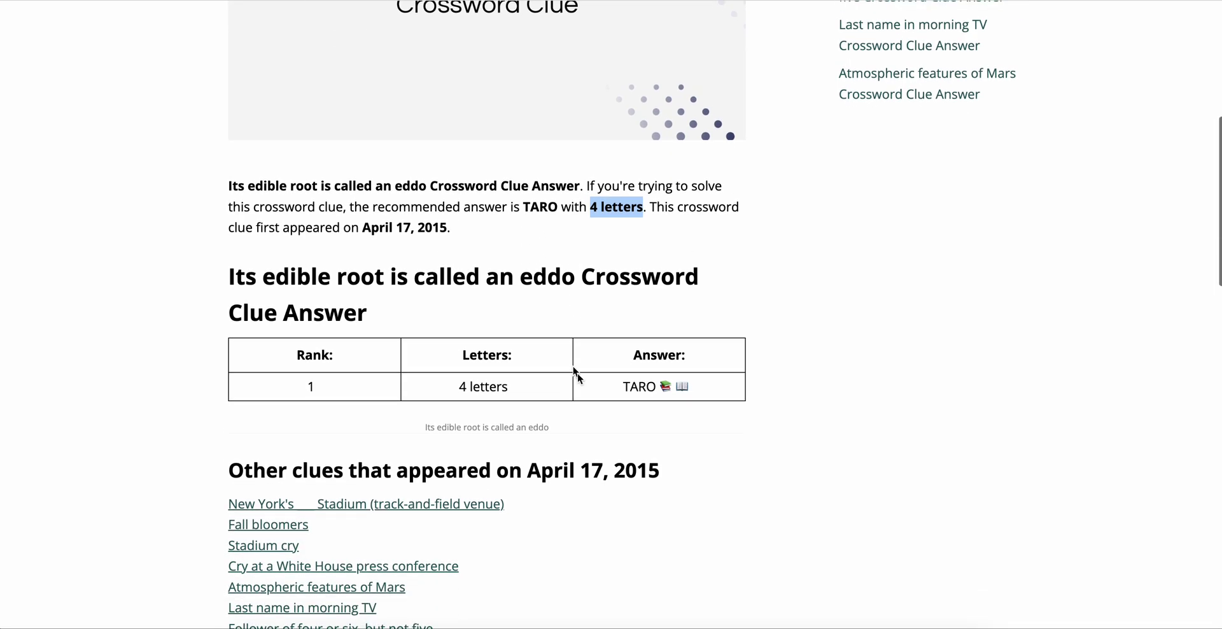
scroll(662, 497, up, 1)
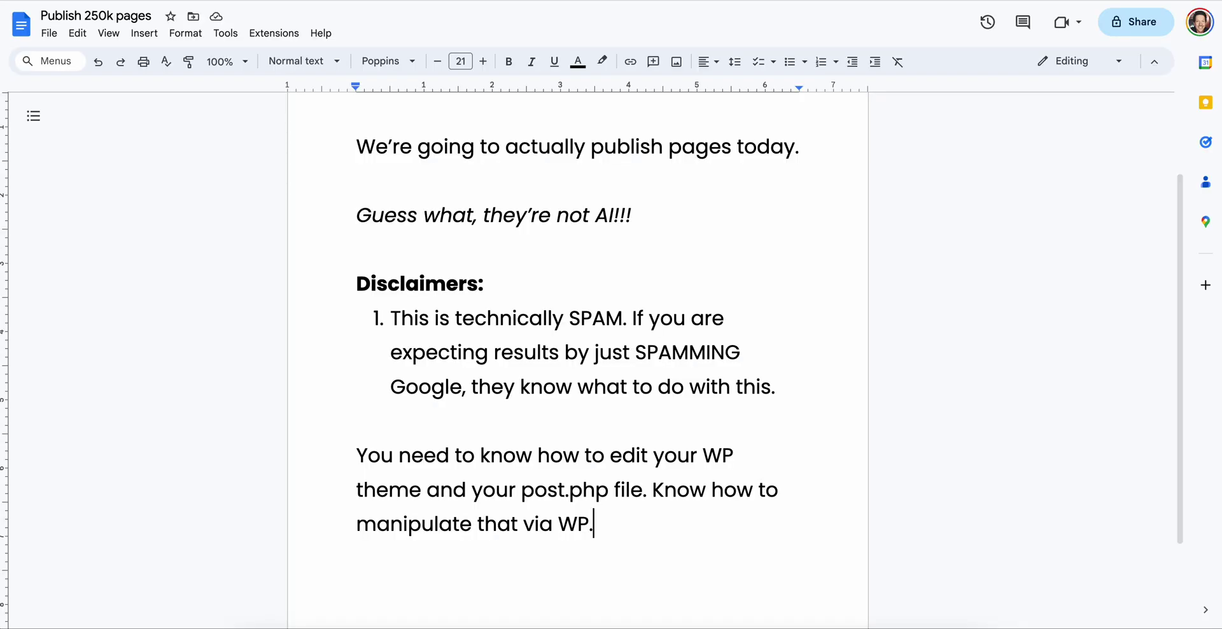
- In the Publish 250k pages document in Google Docs, add a closing paragraph "Learn how to call up via PHP, custom fields taht are stored"
scroll(684, 265, up, 2)
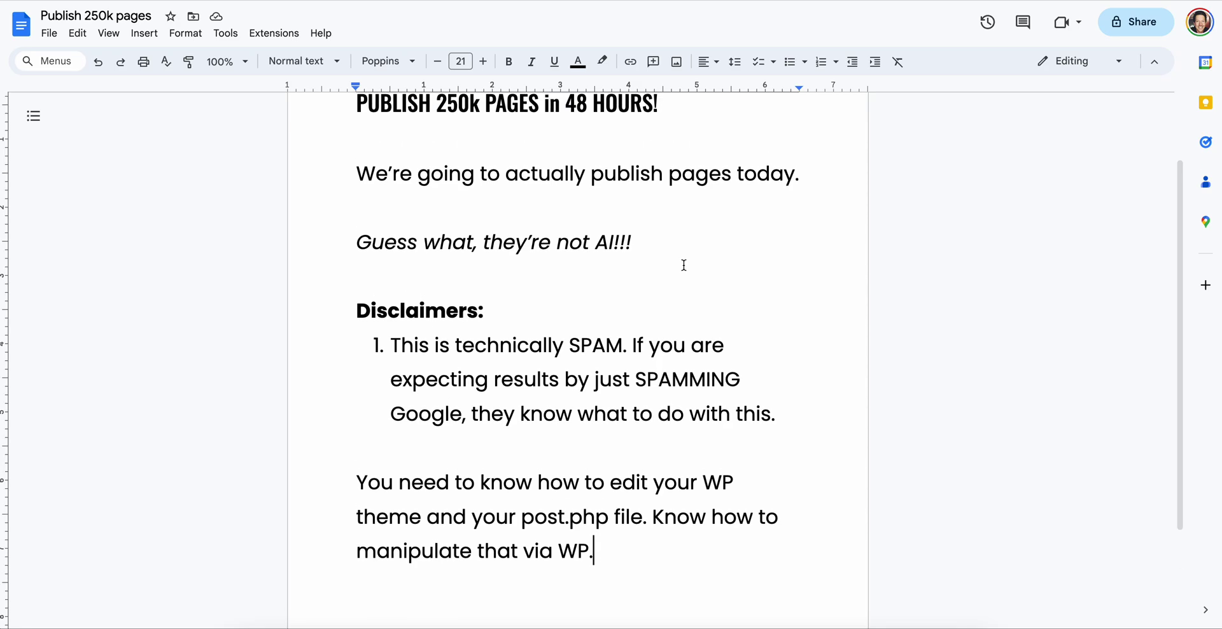
scroll(683, 265, down, 1)
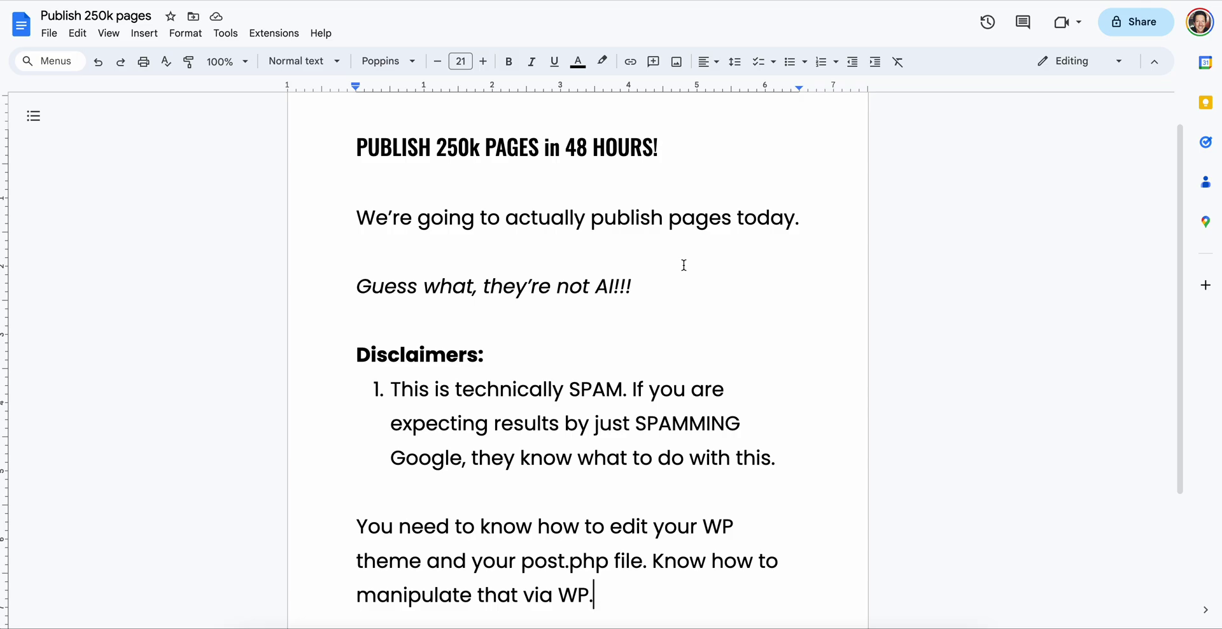
key(Return)
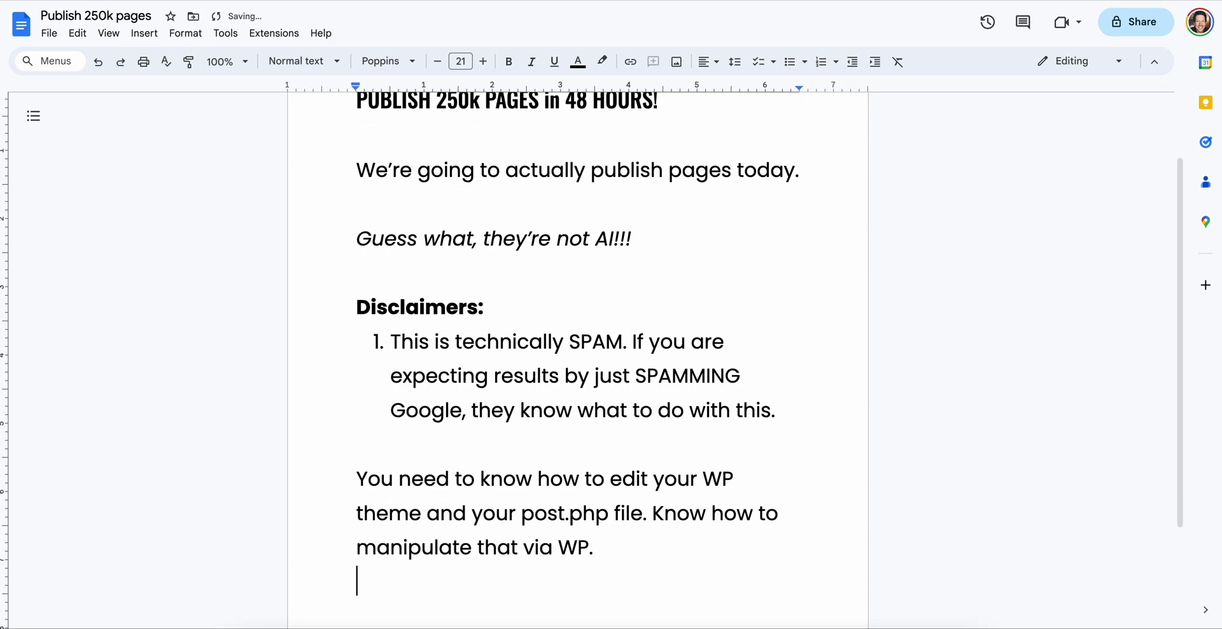
key(Return)
text(Learn how to )
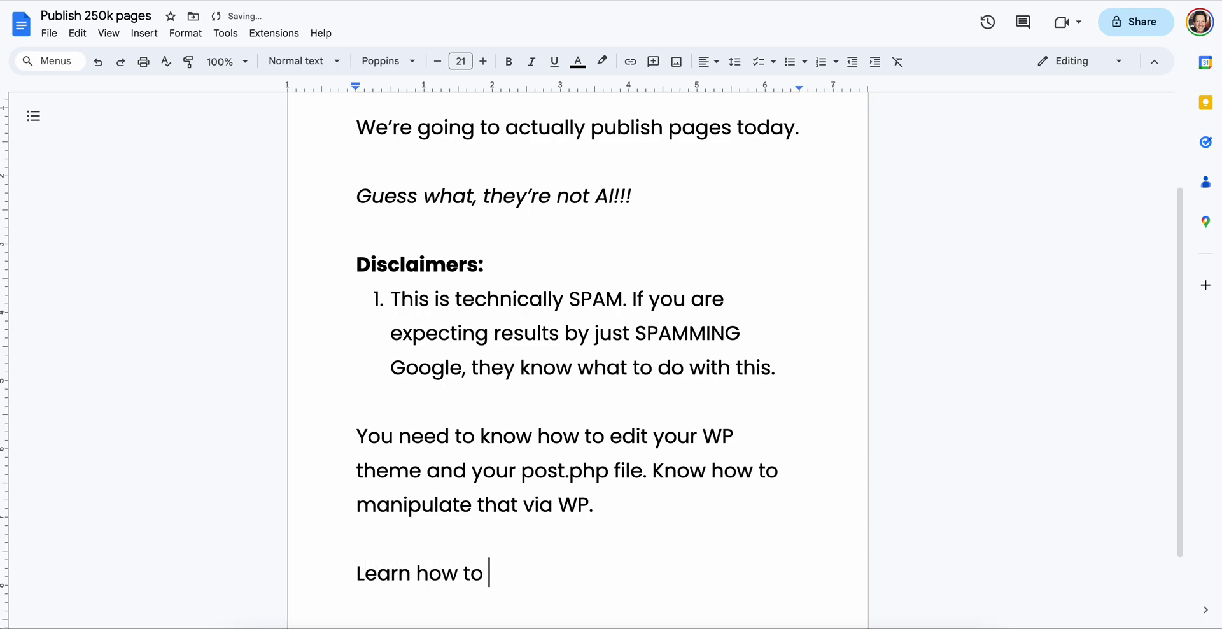
text(call up via P)
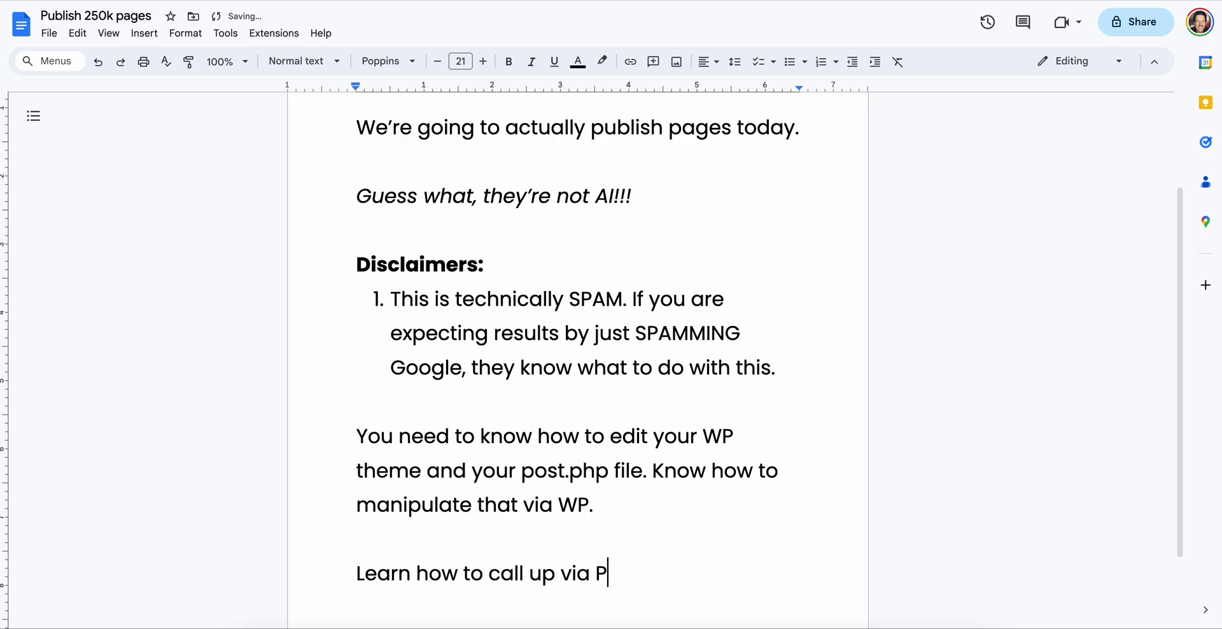
text(HP, custom field)
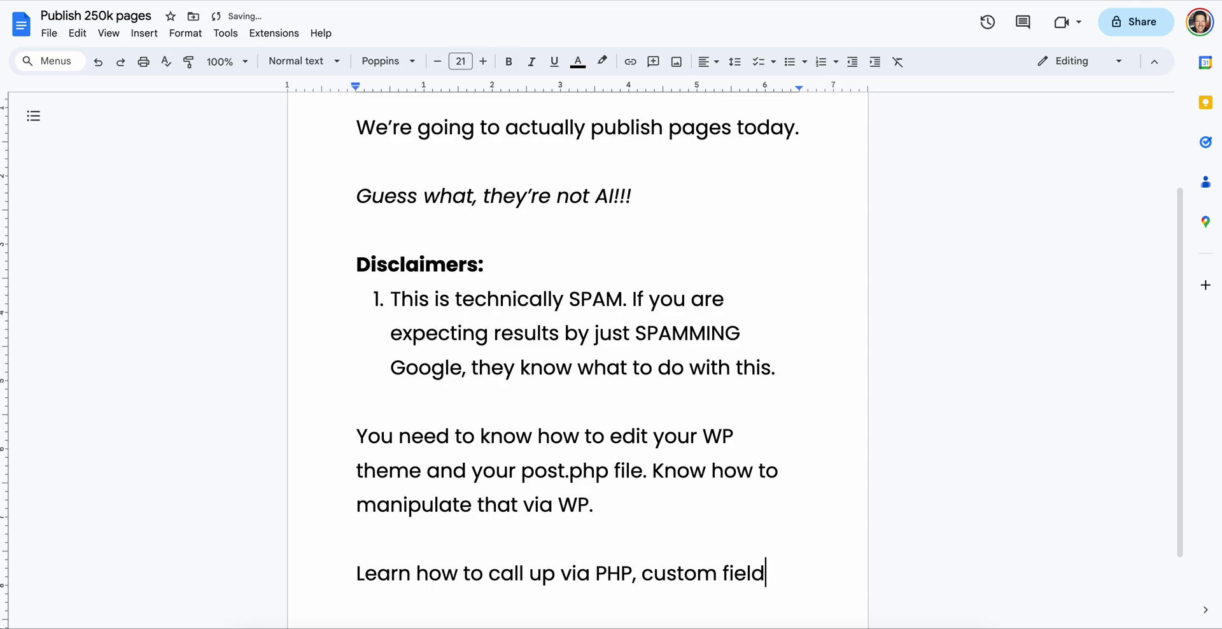
text(s taht are stored)
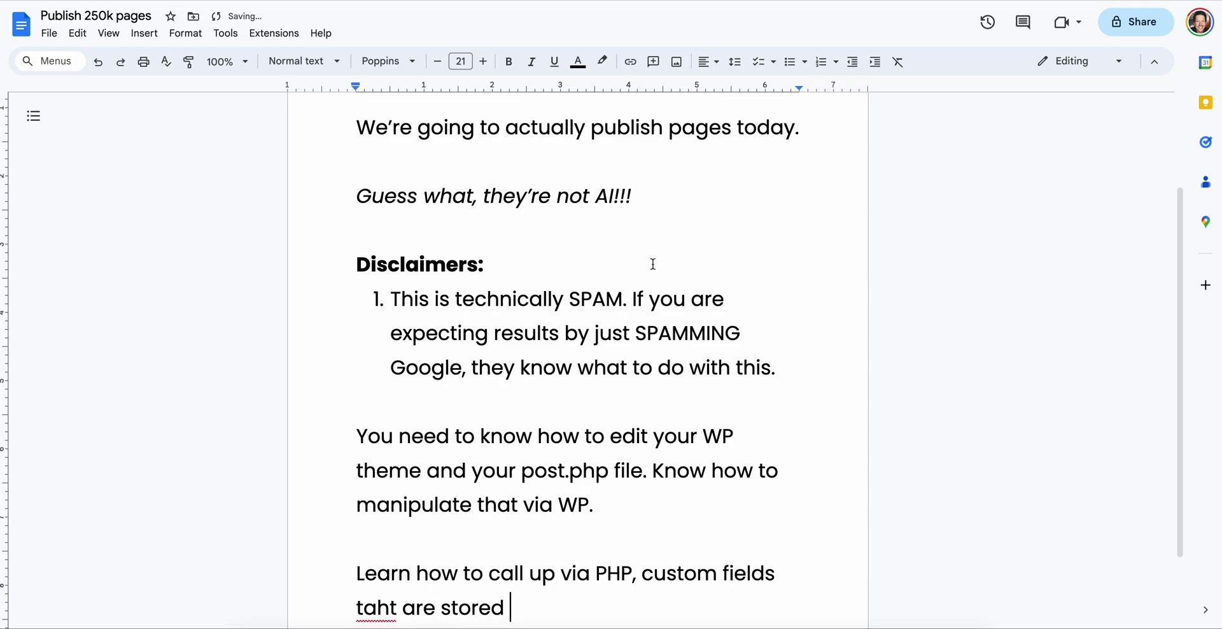
- Correct the misspelled word in the last paragraph to "that" and finish the sentence with "in posts."
scroll(653, 263, down, 2)
click(372, 509)
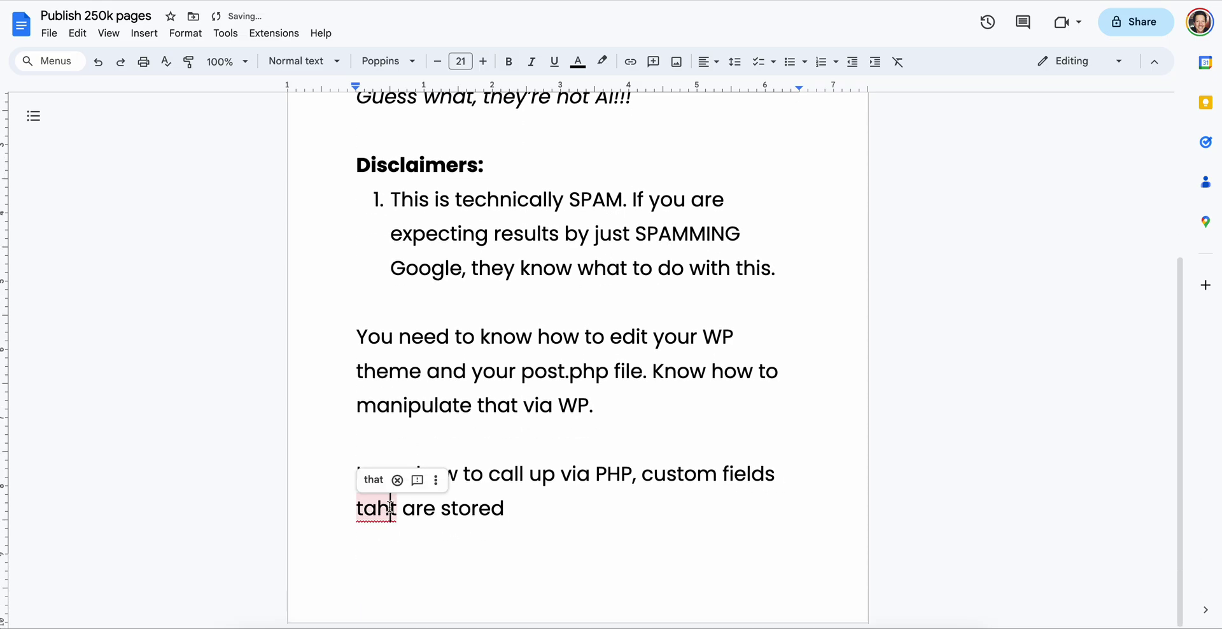
double_click(371, 510)
text(thatt)
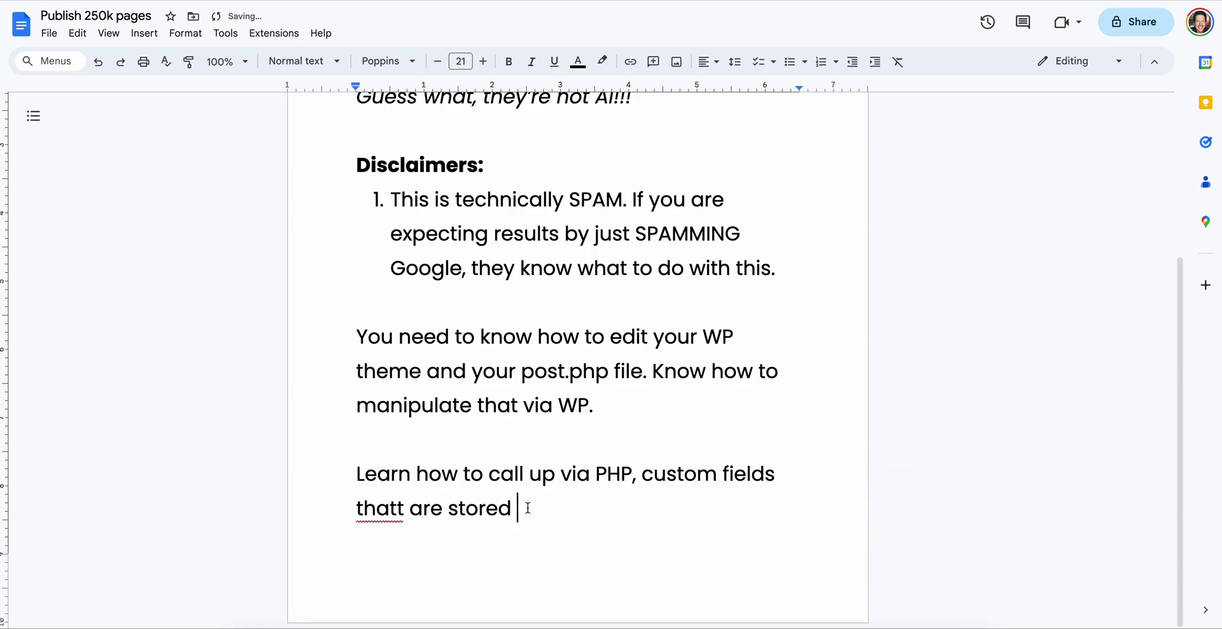
click(394, 518)
click(373, 477)
click(524, 509)
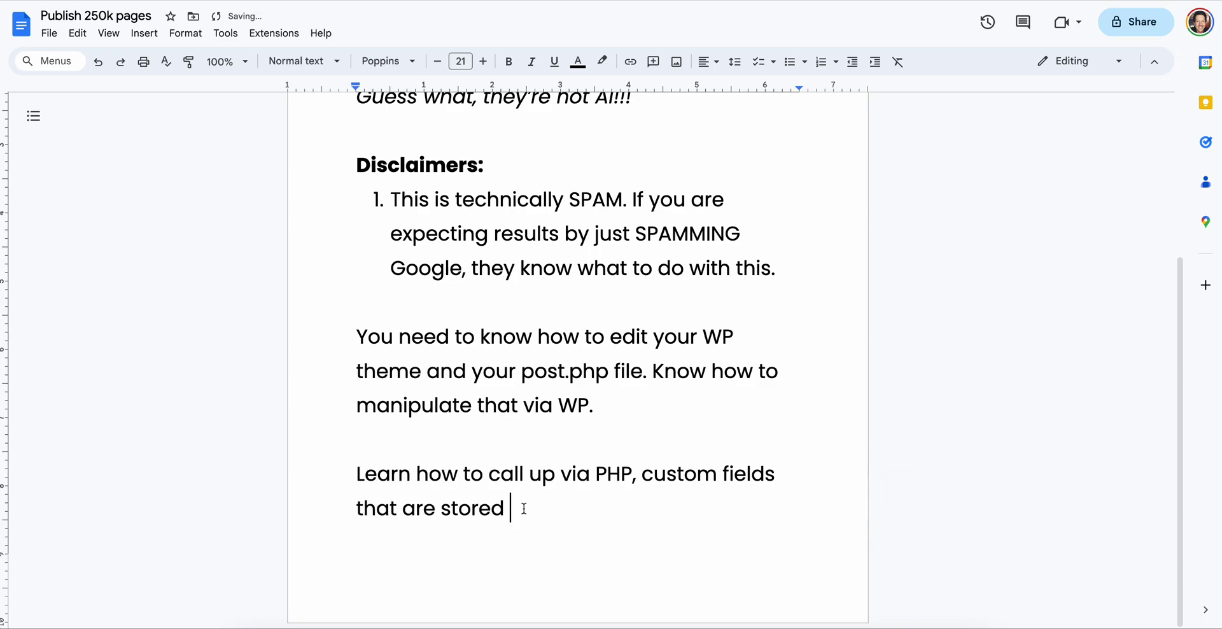
text(in posts.)
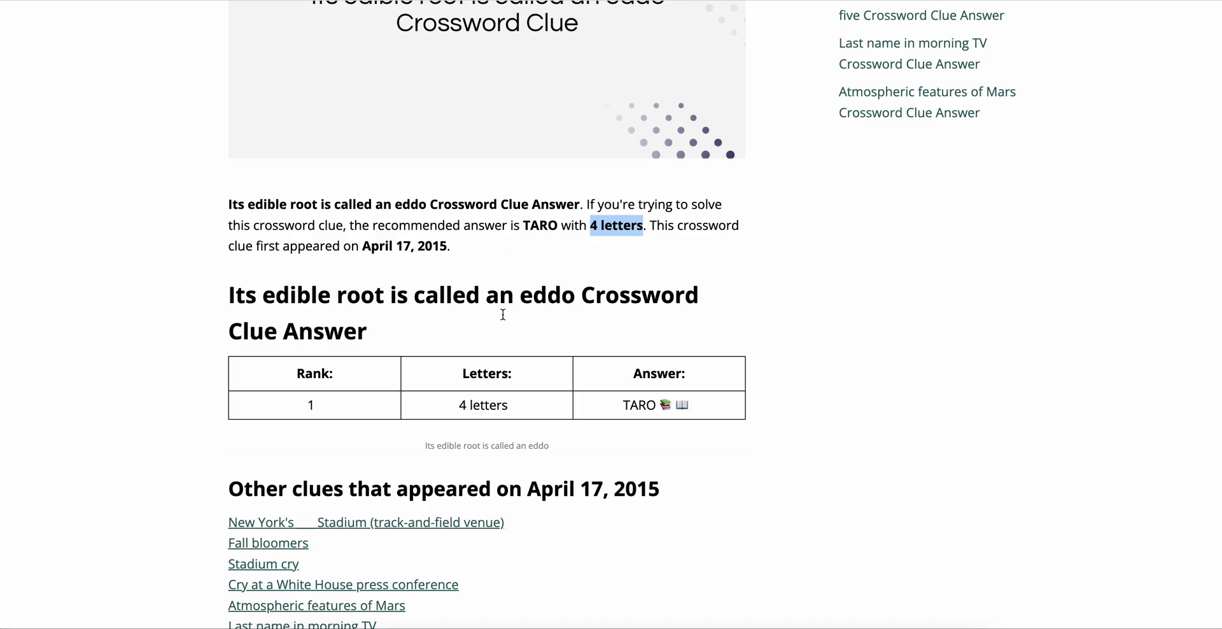
- Return to the published crossword clue post and clear the text highlight in its intro paragraph
click(606, 333)
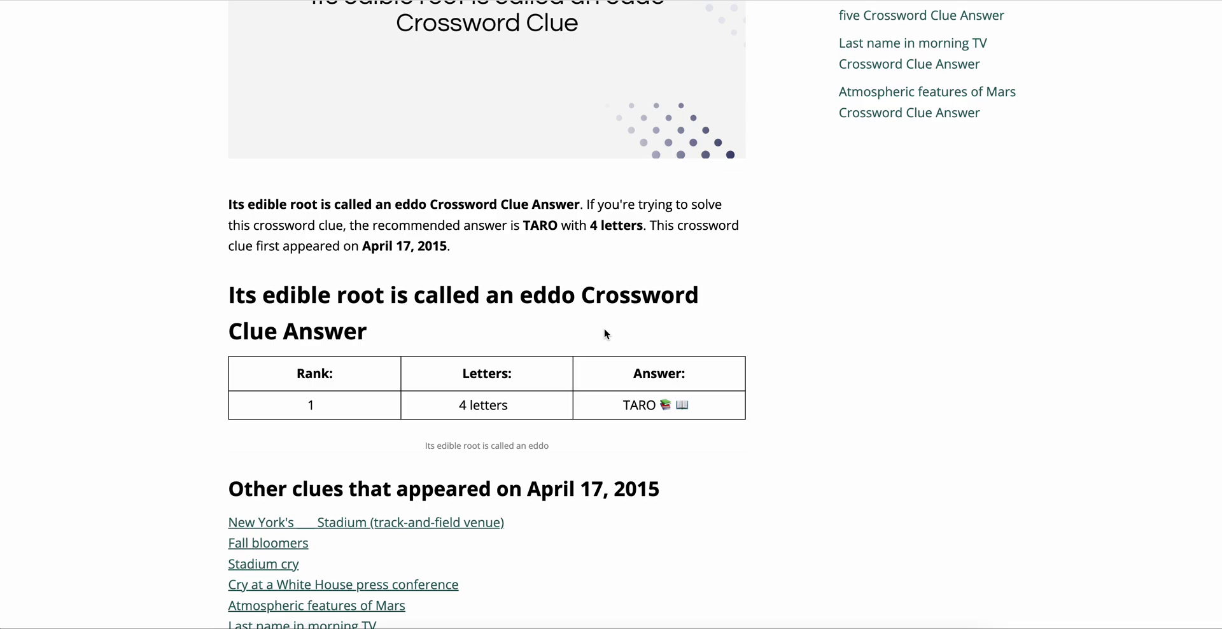